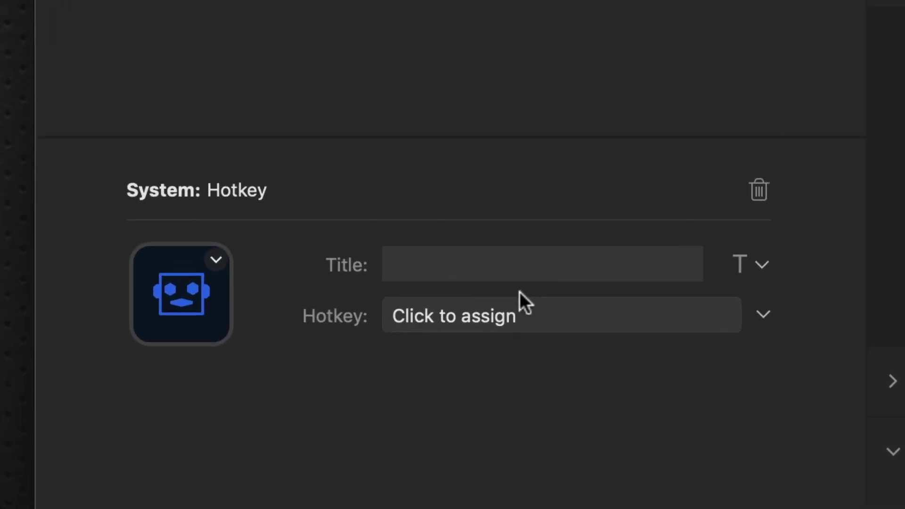
Give the new key the Shift+Cmd+D Split Layer hotkey and the Split_Layer.png image, then test it.
click(359, 421)
key(shift+super)
key(shift+super+d)
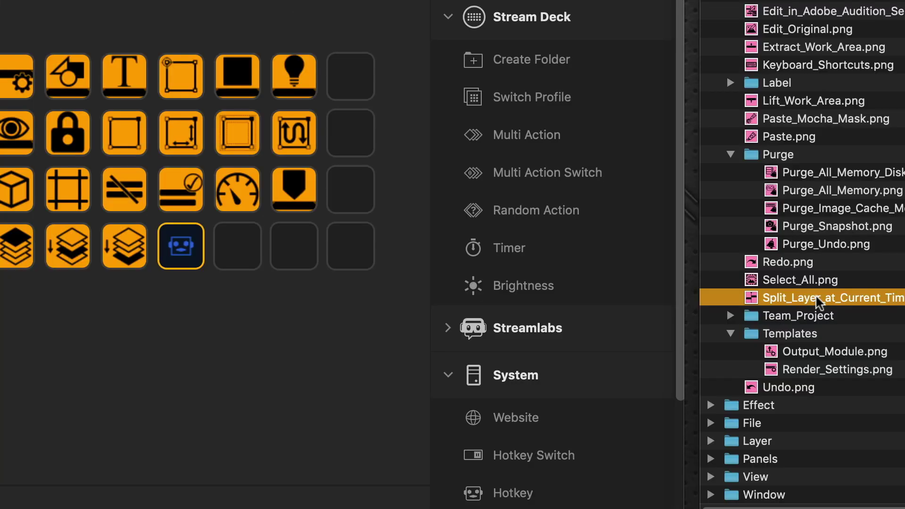
key(space)
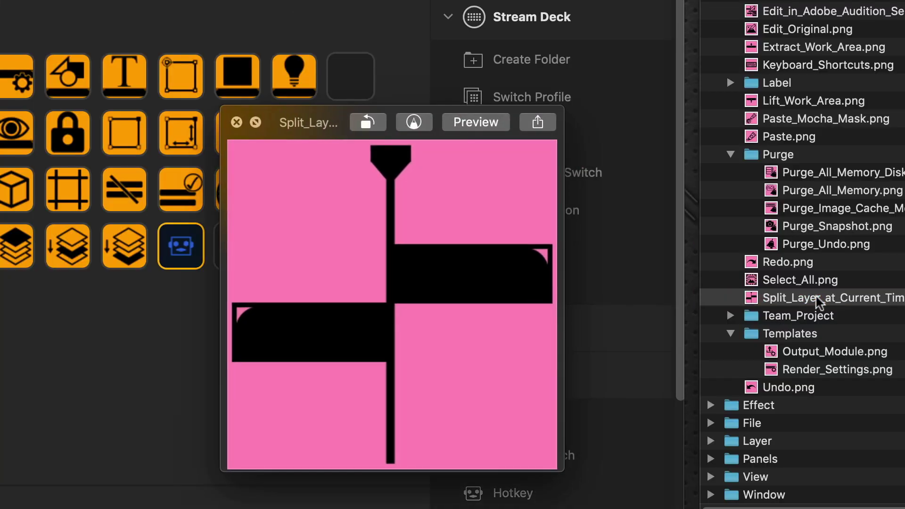
key(space)
drag(819, 301, 0, 508)
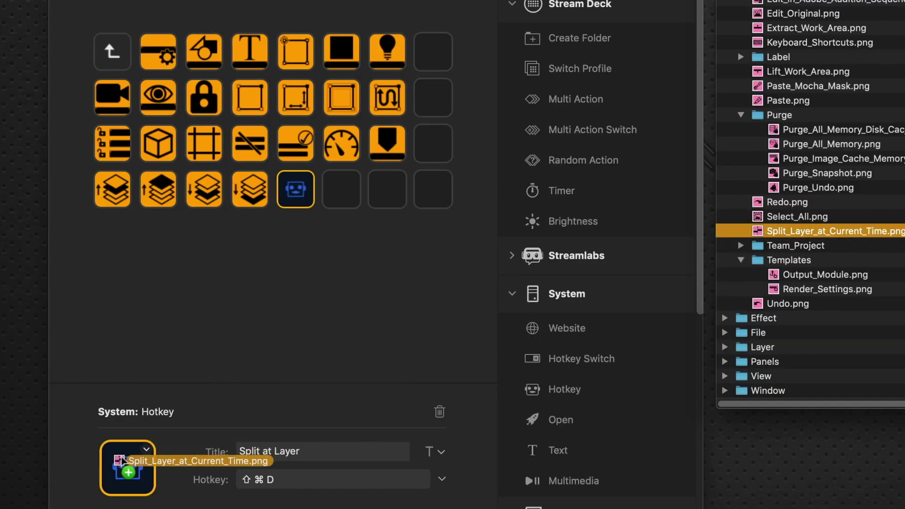
drag(122, 461, 121, 462)
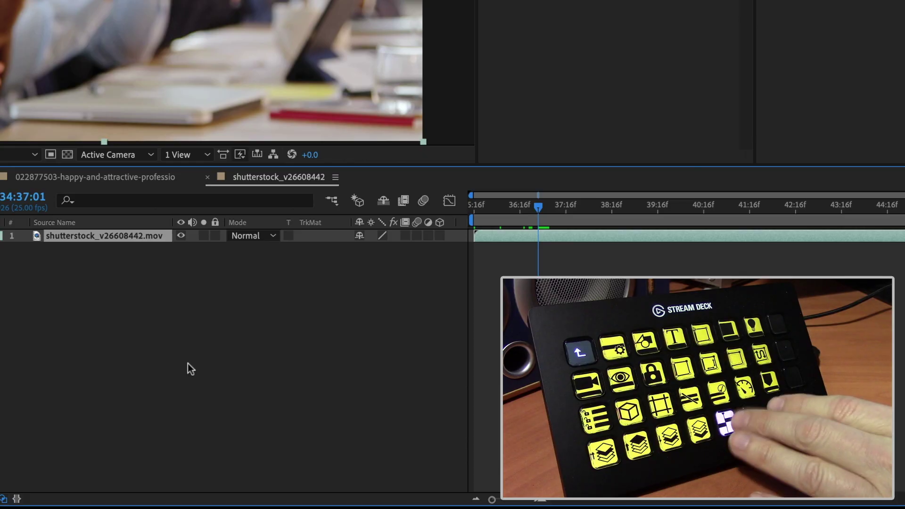
key(shift+super+d)
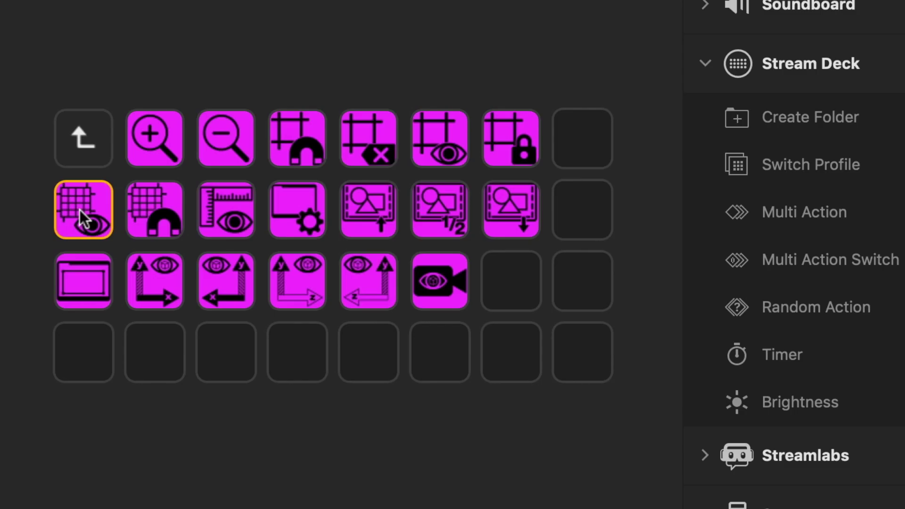
Copy a View grid key into the empty slot after Split Layer in the Layer folder.
right_click(77, 208)
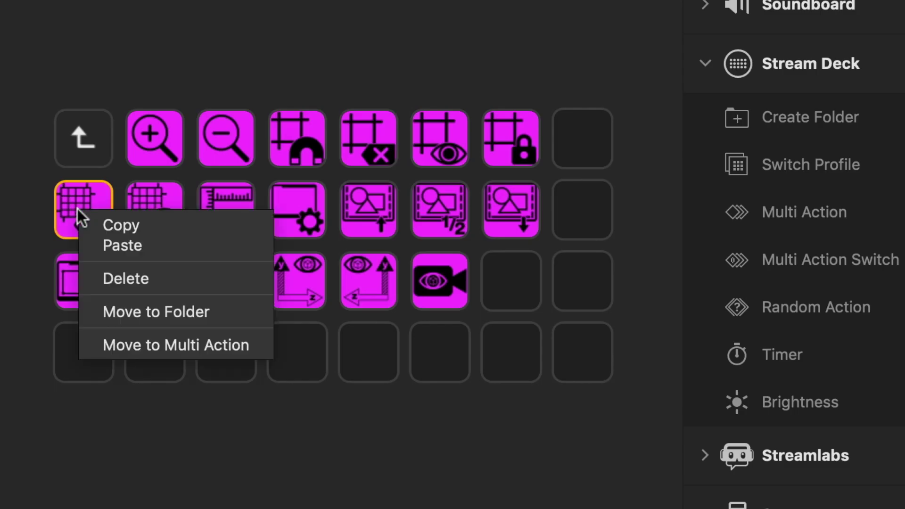
click(159, 225)
double_click(71, 127)
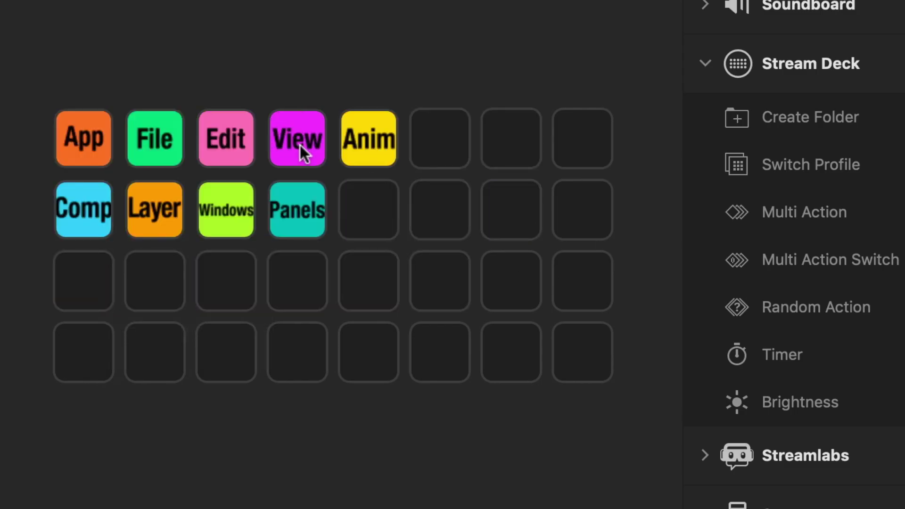
double_click(150, 210)
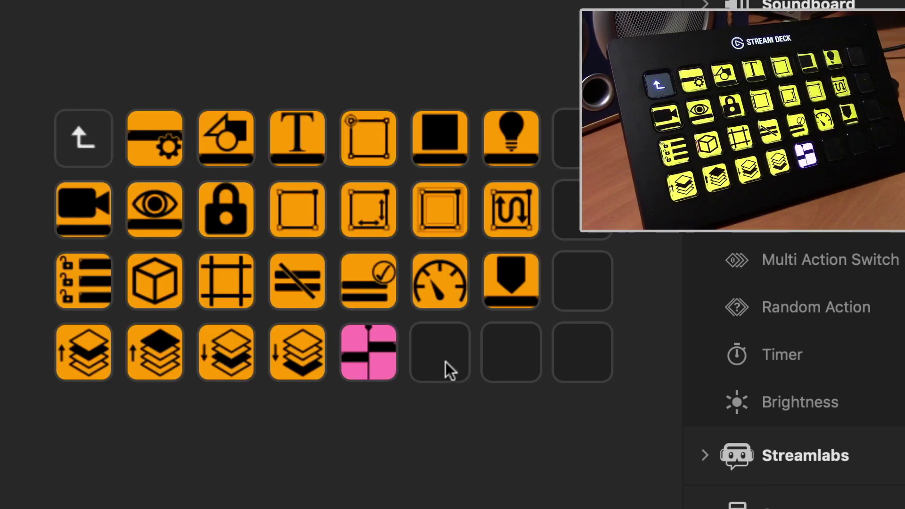
right_click(446, 355)
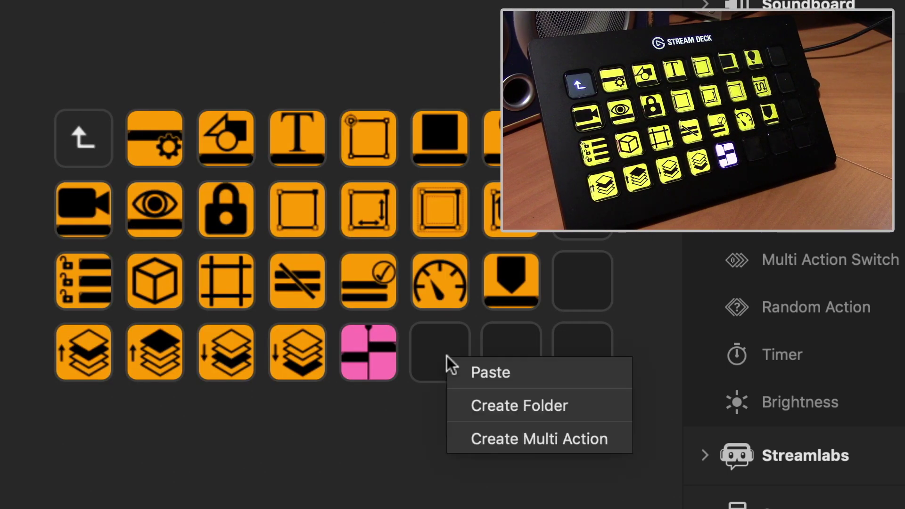
click(541, 375)
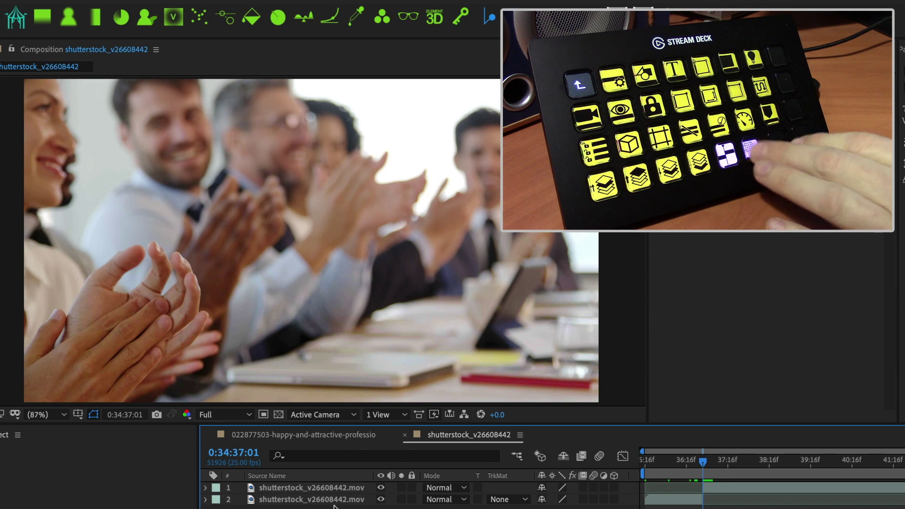
key(ctrl+apostrophe)
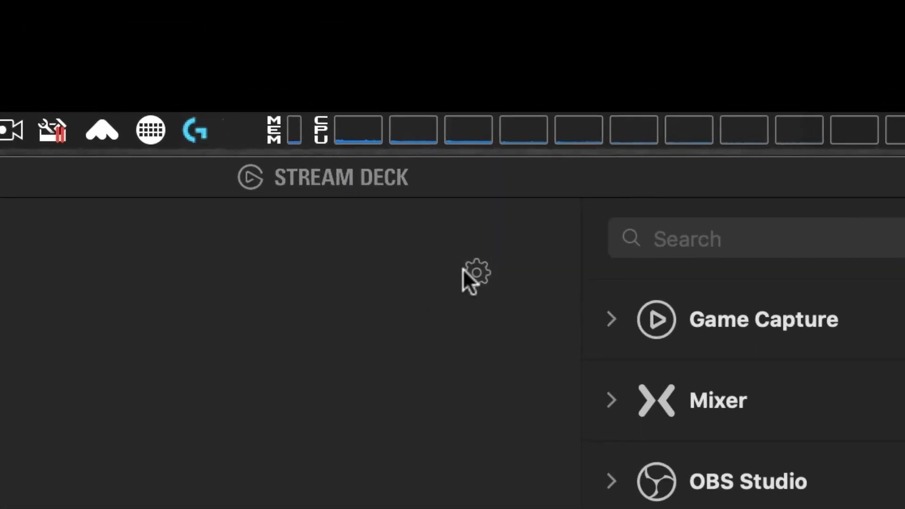
Add a new Stream Deck XL profile in Preferences > Profiles and rename it 'AE Test'.
click(466, 272)
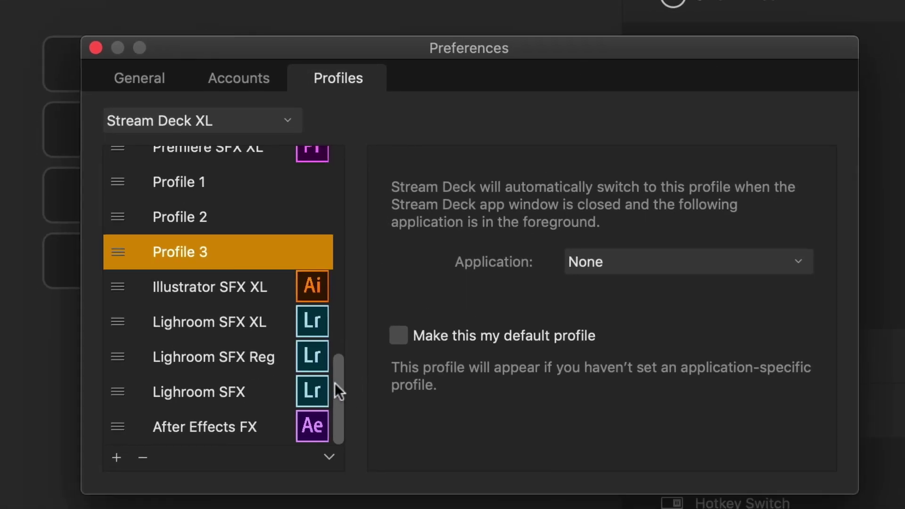
drag(334, 383, 374, 433)
click(113, 457)
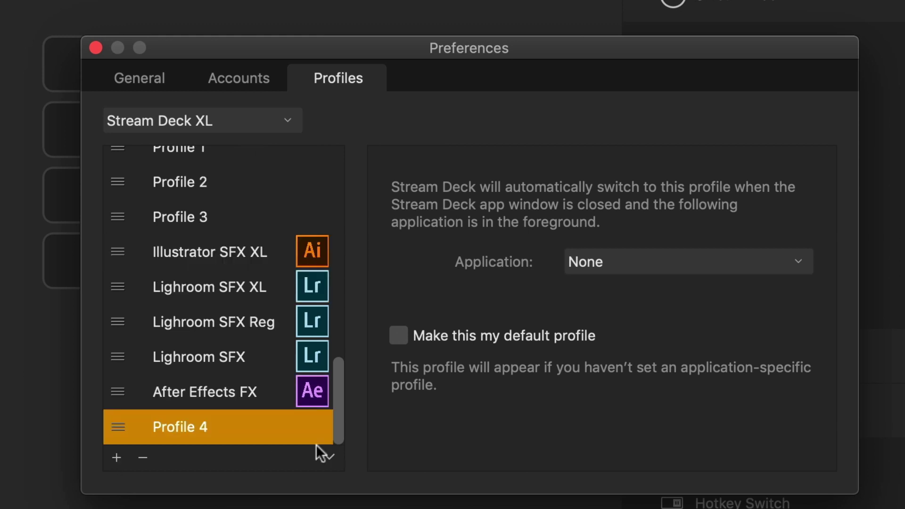
double_click(182, 426)
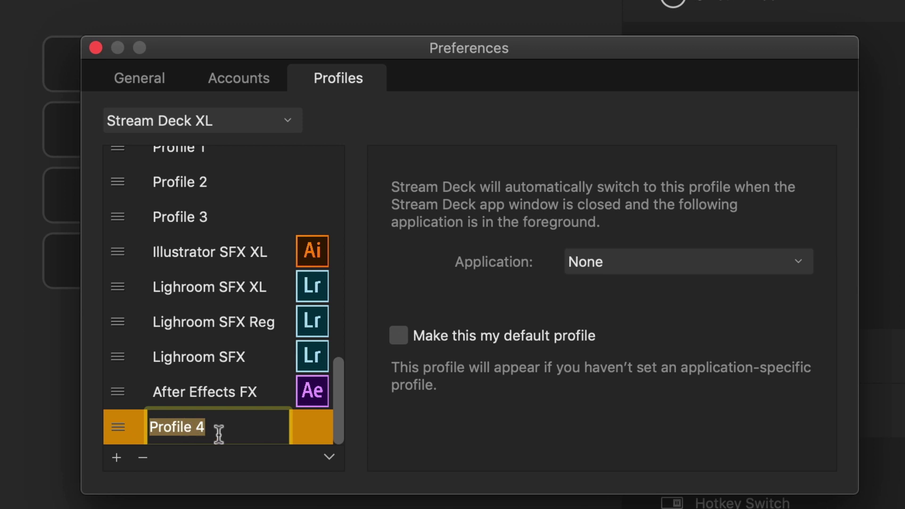
text(AE Test)
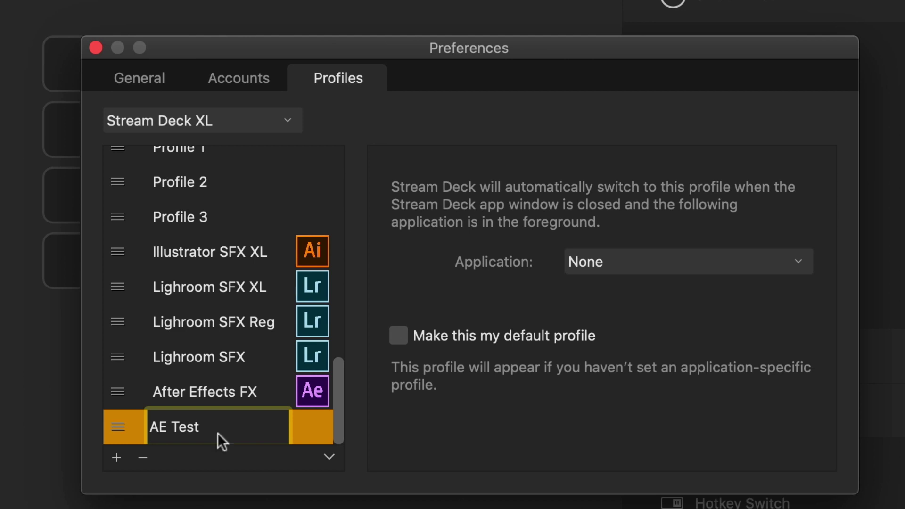
key(Return)
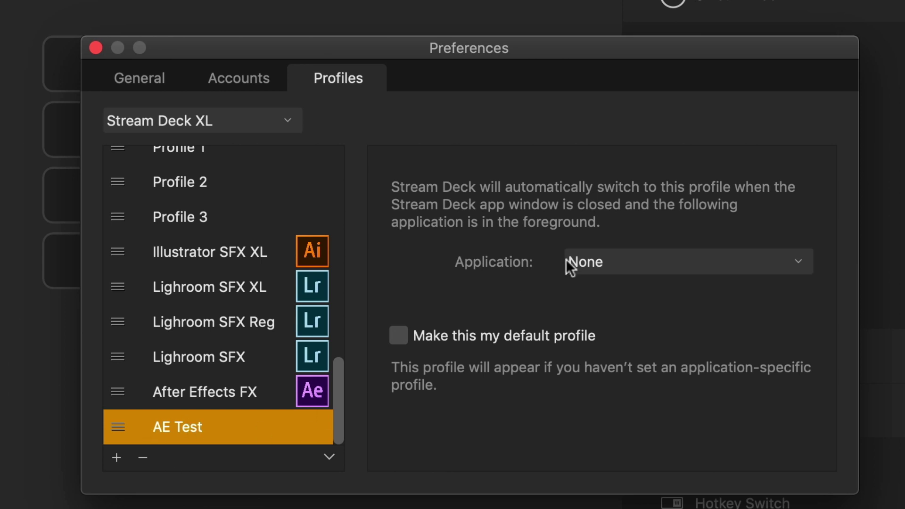
Assign Adobe After Effects as the AE Test profile's linked application.
click(621, 260)
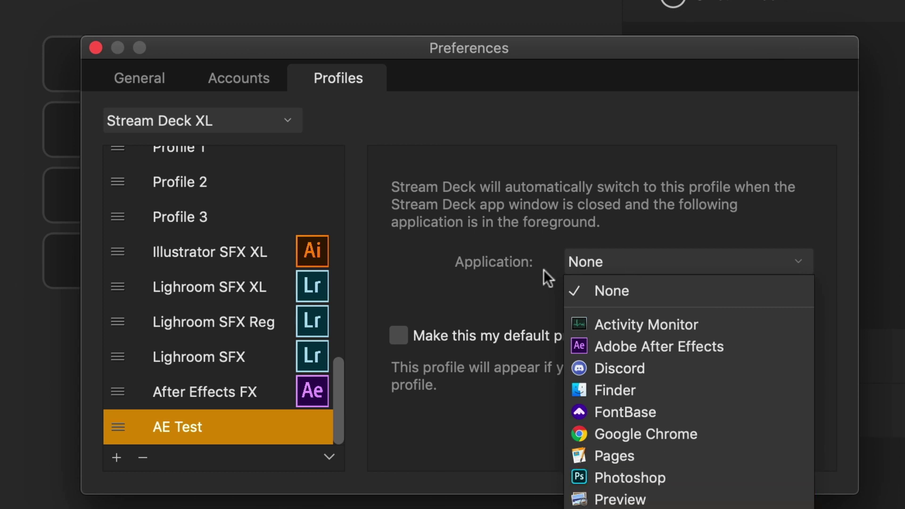
click(480, 251)
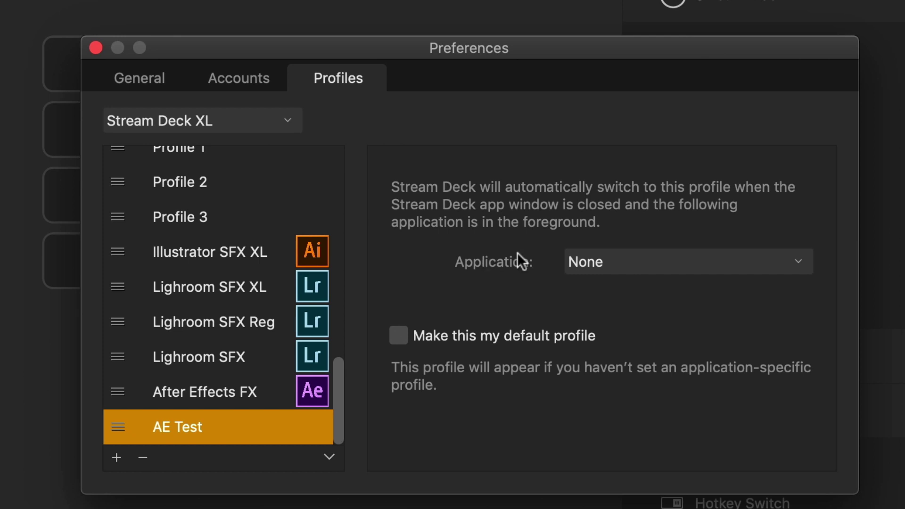
click(583, 265)
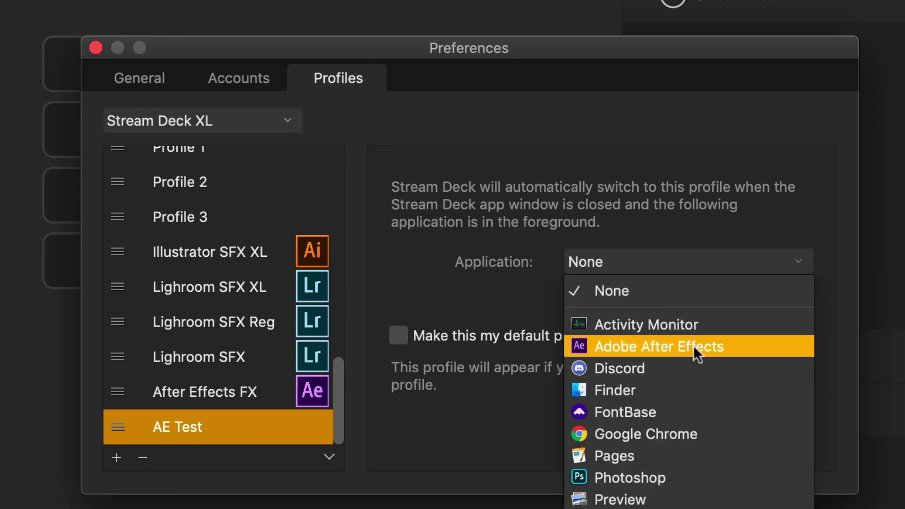
click(643, 347)
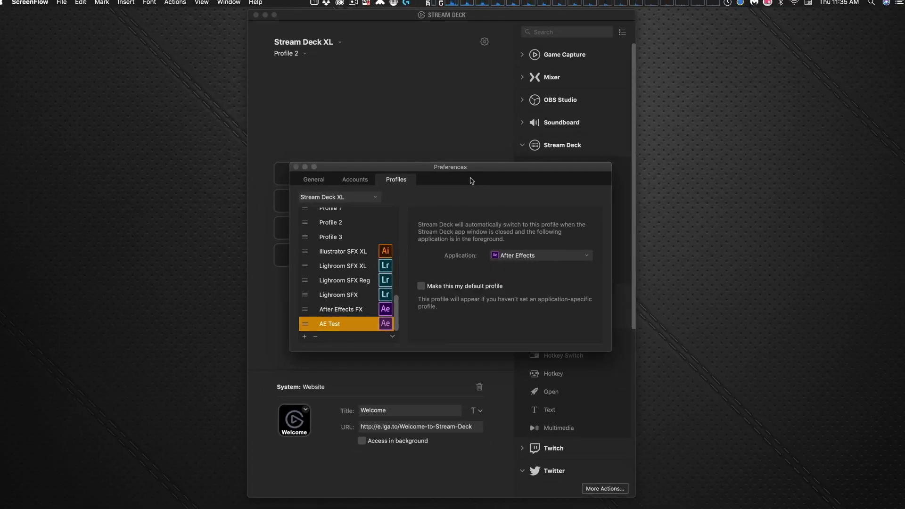
Close Preferences and drop a Create Folder action onto the top-left key.
click(296, 166)
click(391, 95)
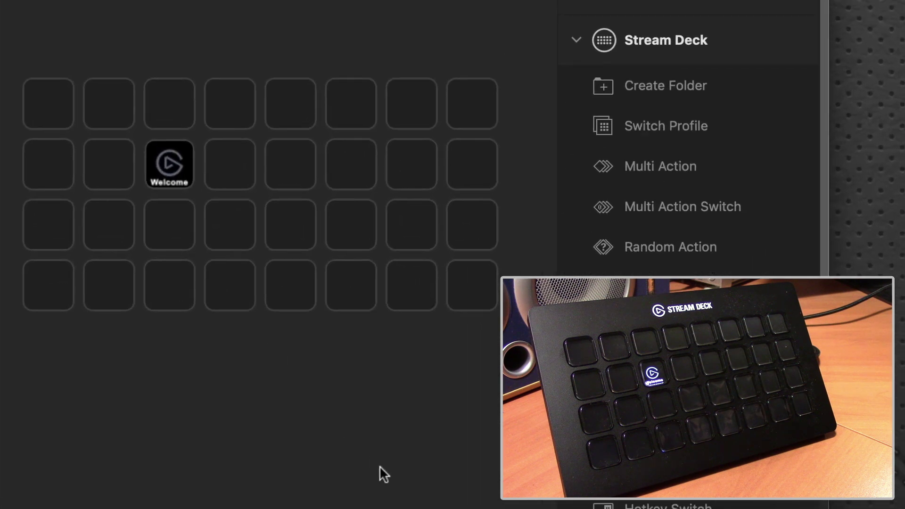
click(36, 99)
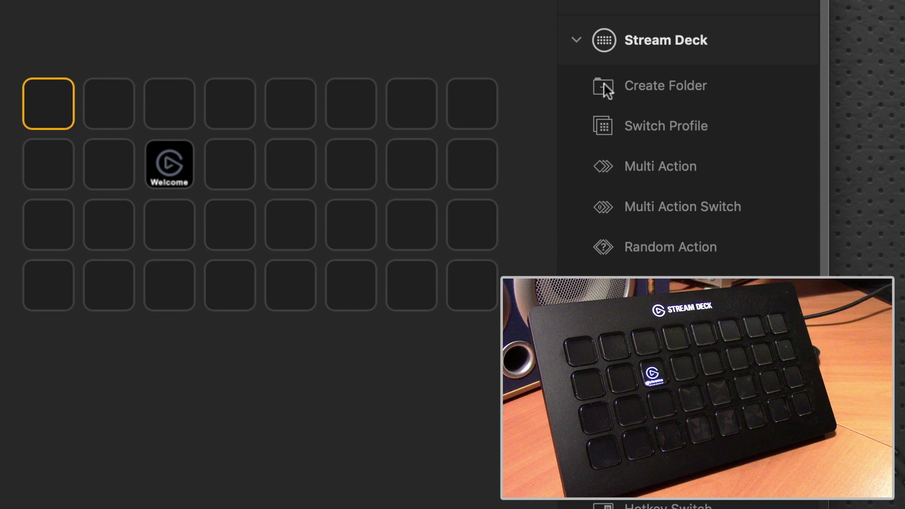
drag(603, 82, 47, 103)
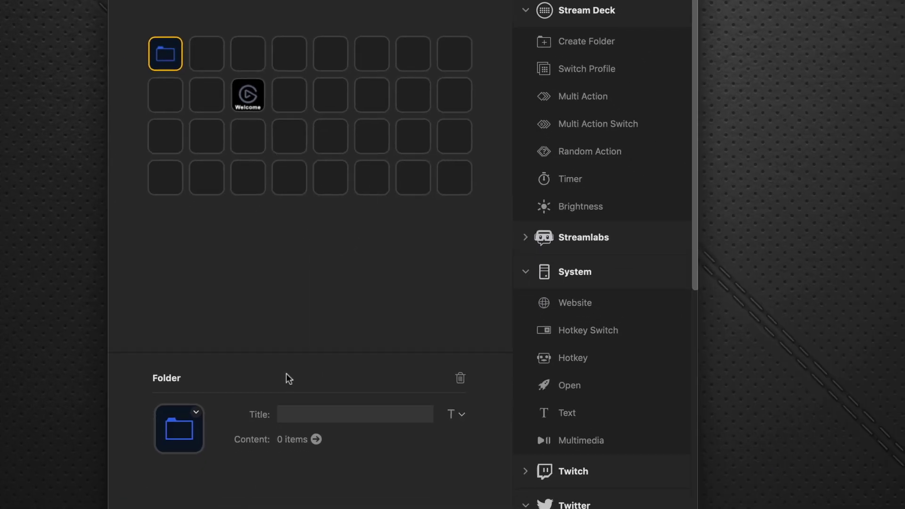
Title the folder key 'File', open its contents, and select the first empty slot.
click(302, 414)
text(File)
click(316, 439)
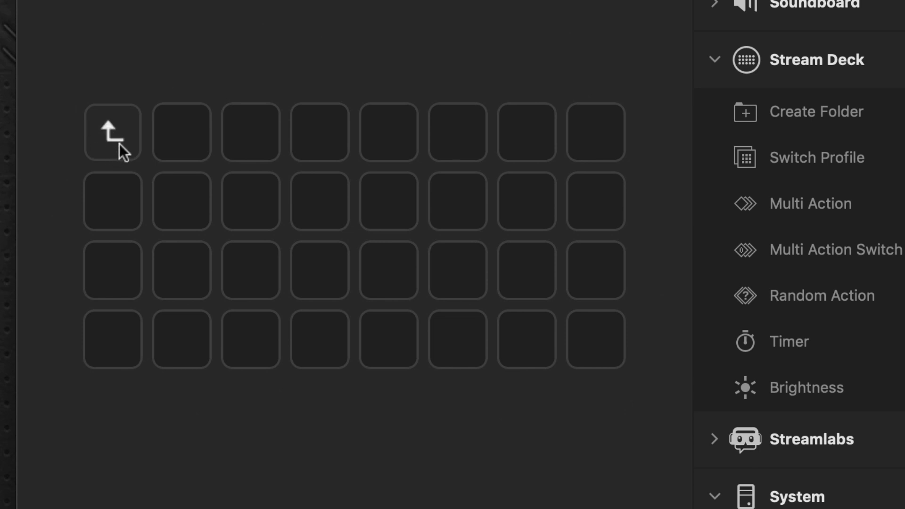
click(169, 135)
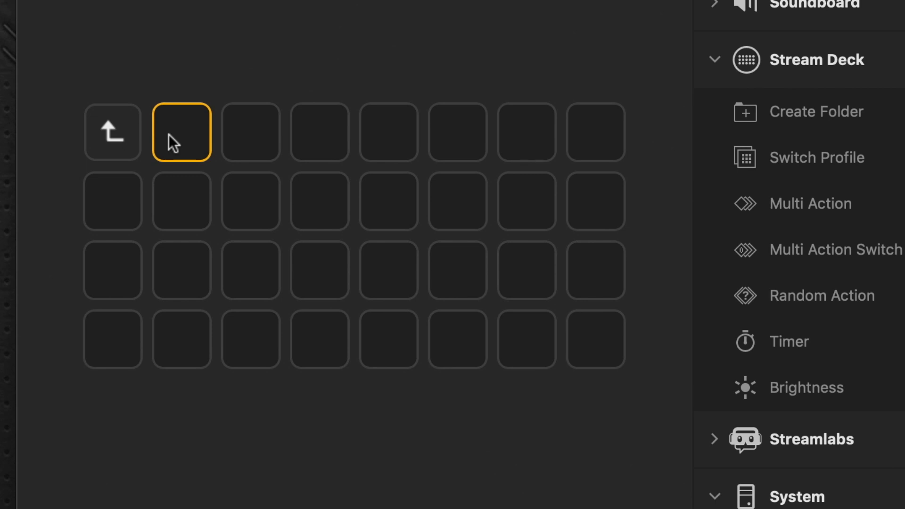
Switch to After Effects and select the video layer in the timeline.
key(super+Tab)
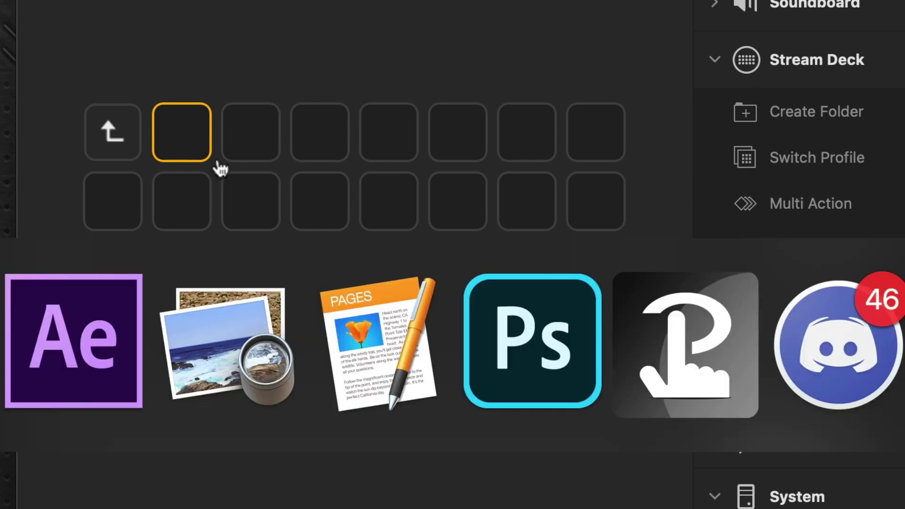
click(71, 347)
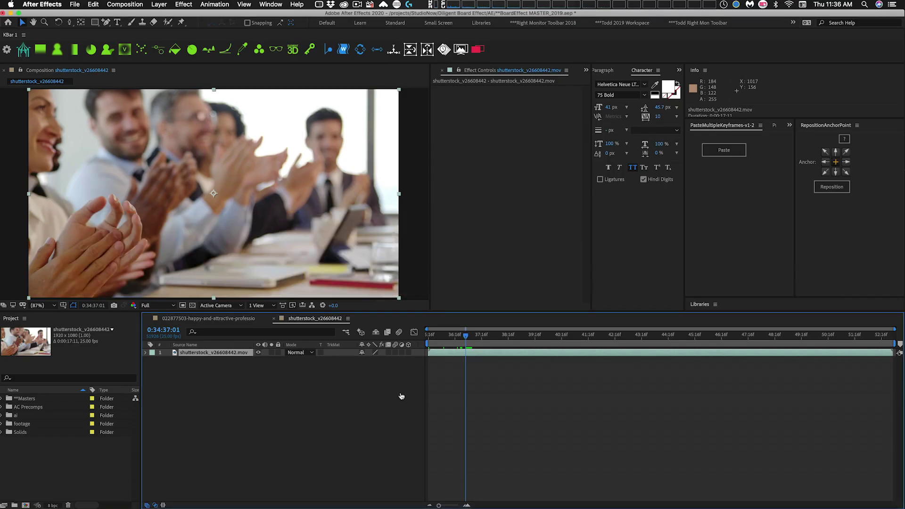
click(293, 398)
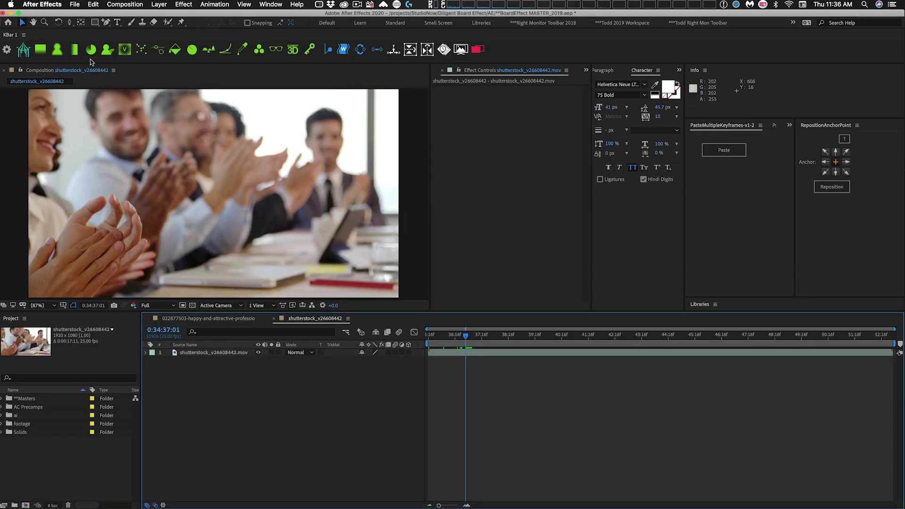
click(287, 123)
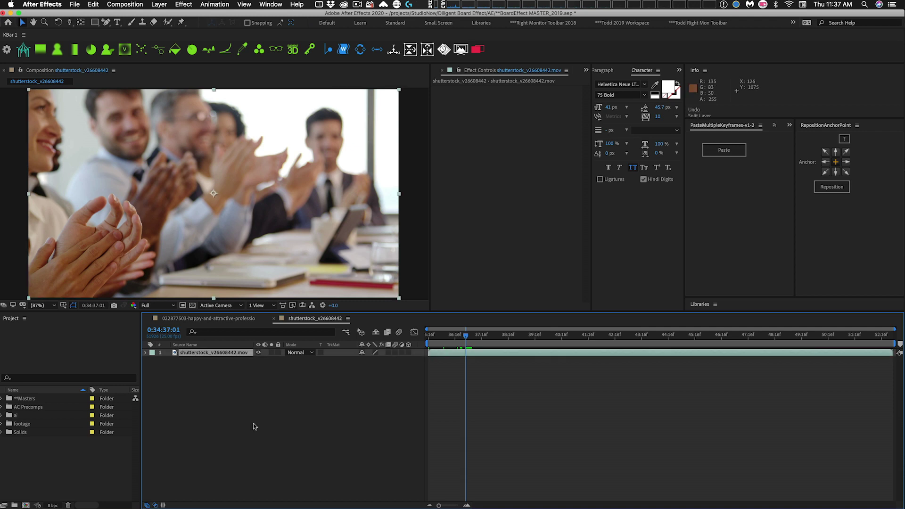
Open Edit > Keyboard Shortcuts and search for 'split'.
click(104, 5)
click(141, 237)
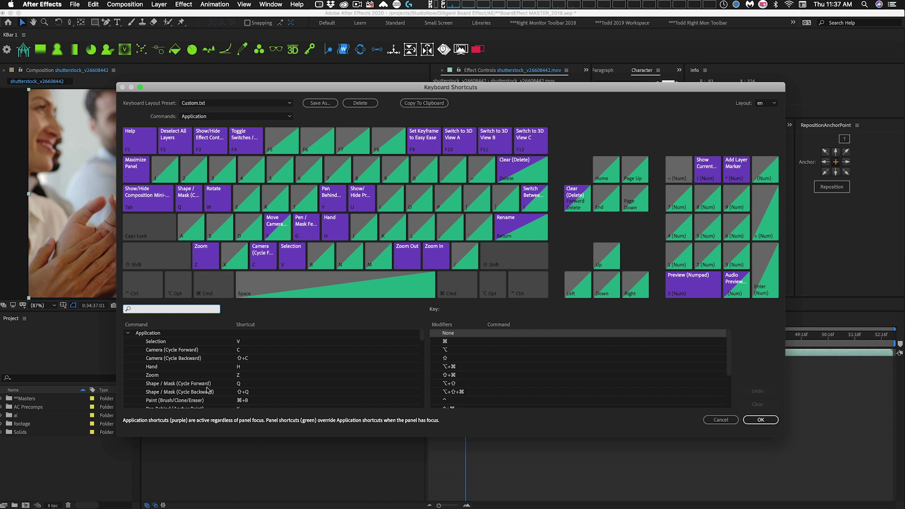
click(123, 311)
text(split)
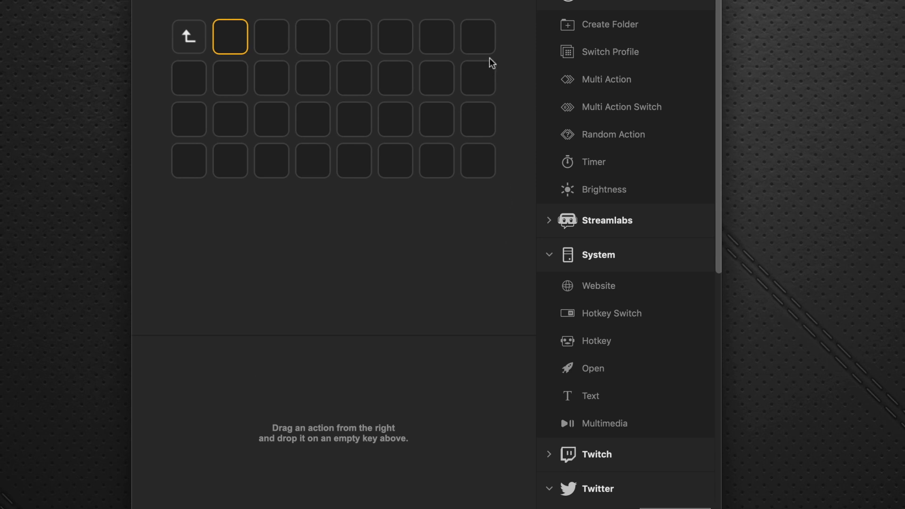
Make the empty key a Hotkey sending Shift+Cmd+D, titled 'Split Layer'.
drag(566, 337, 230, 38)
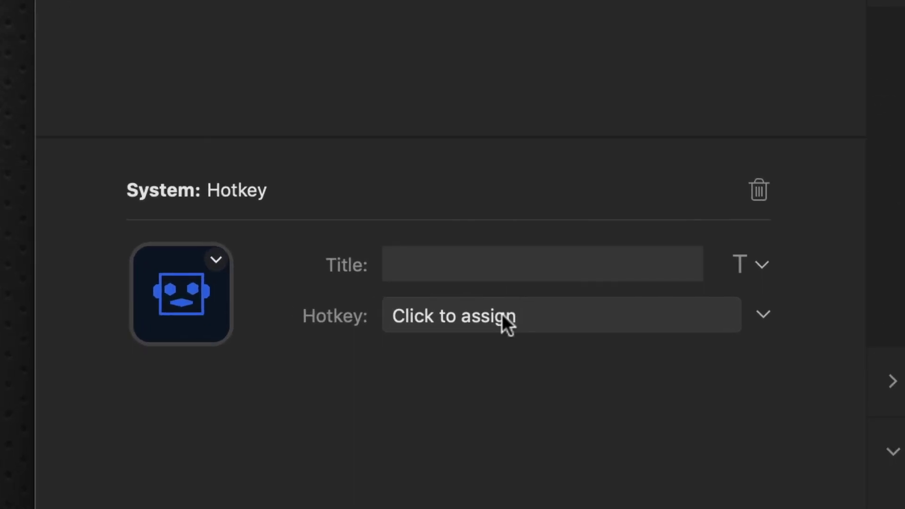
click(502, 313)
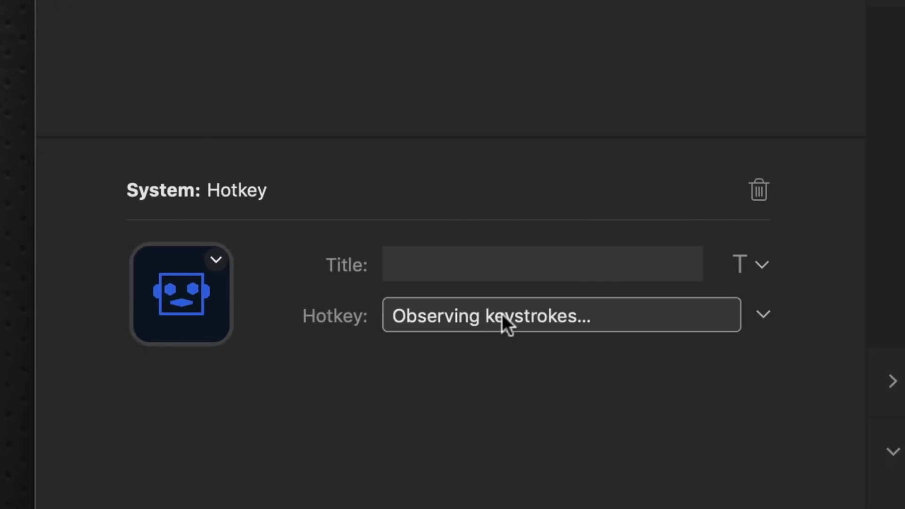
key(shift+super+d)
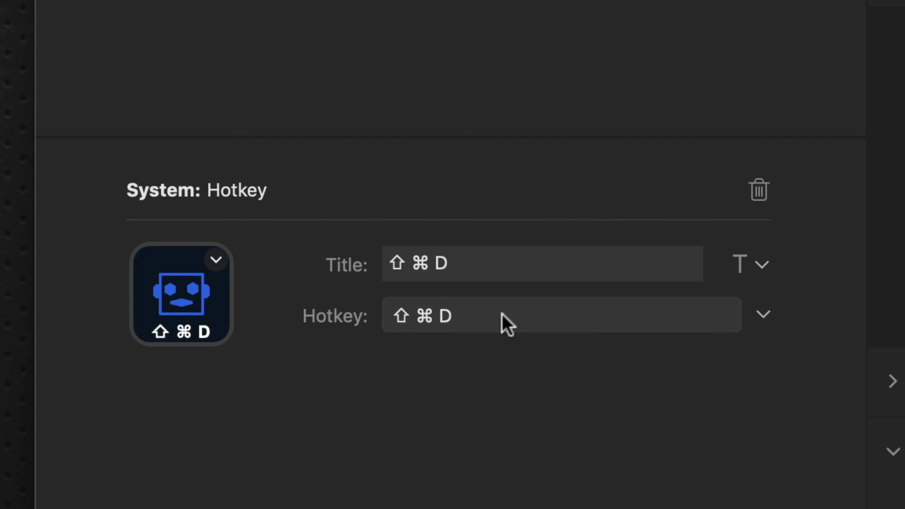
click(476, 265)
key(super+a)
text(S)
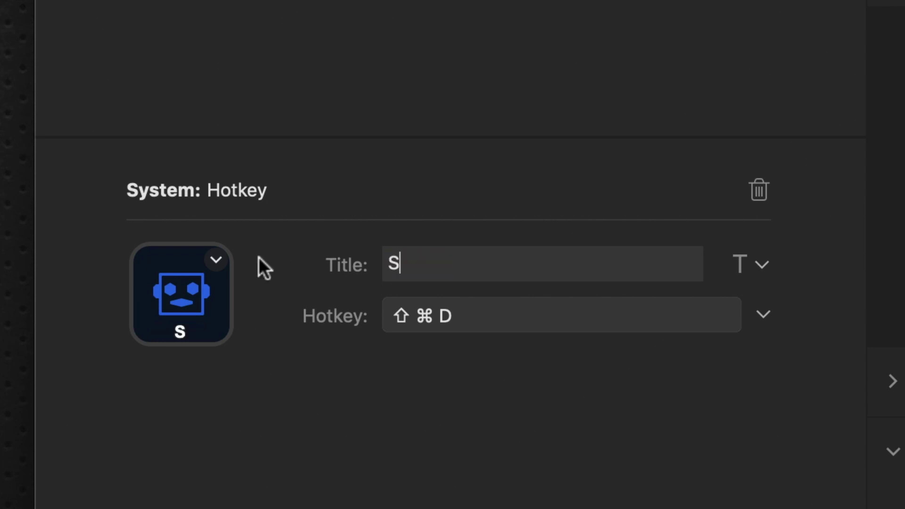
text(plit Layer)
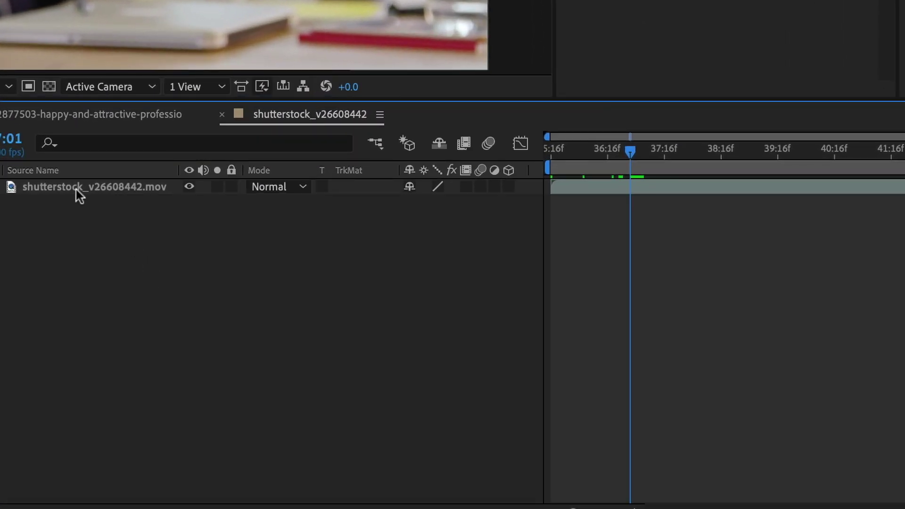
Select the shutterstock_v26608442.mov layer and split it at the current time with the Split Layer key.
click(78, 189)
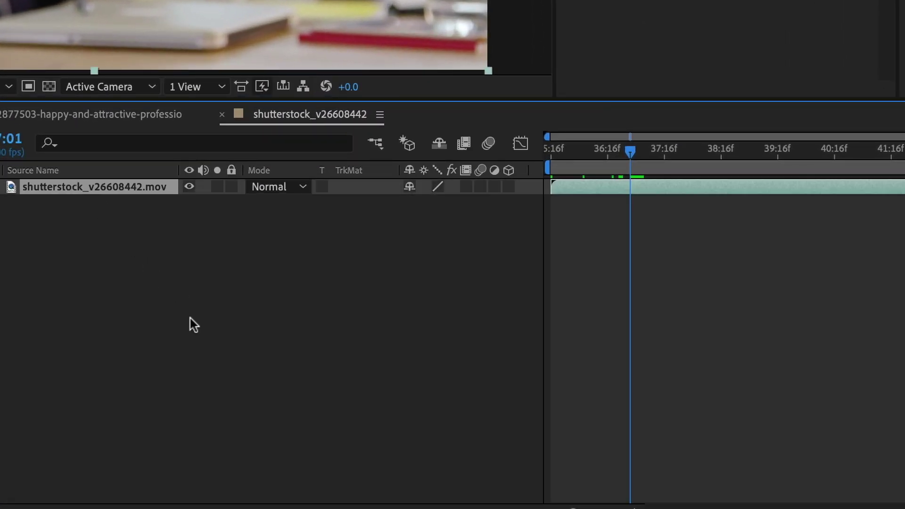
key(ctrl+shift+d)
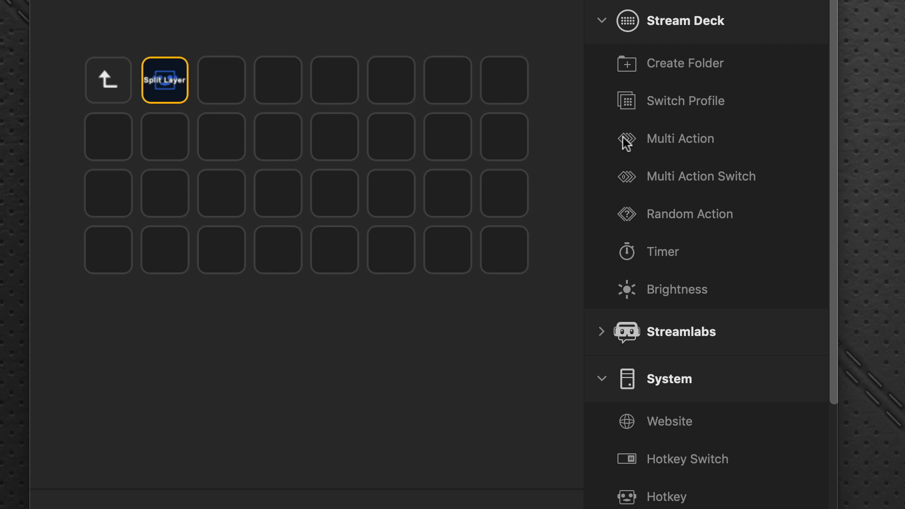
Put a Multi Action on the third key with a Shift+Cmd+D hotkey step titled 'split layer'.
drag(626, 143, 278, 80)
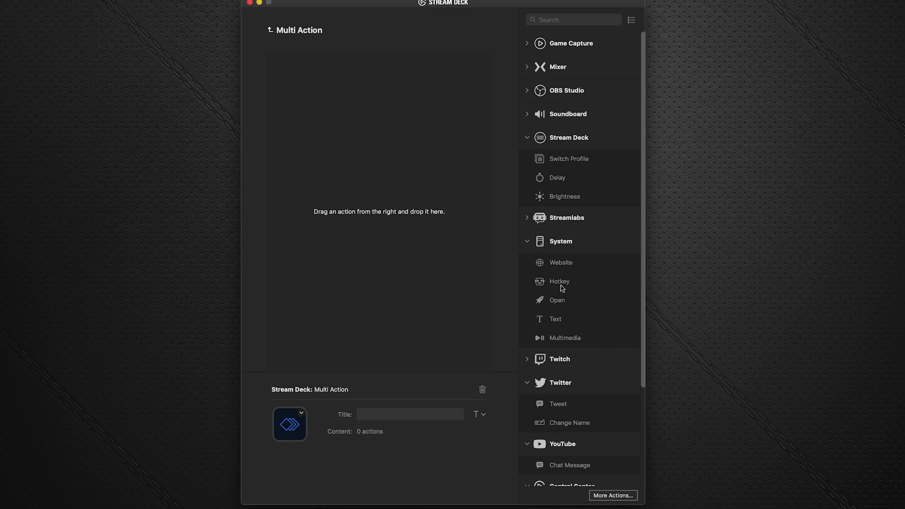
drag(558, 284, 409, 157)
click(400, 430)
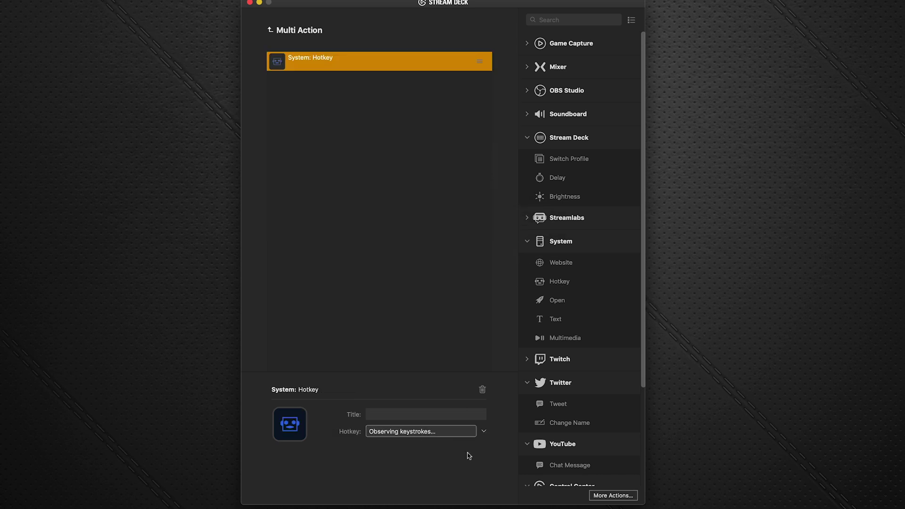
key(shift+super+d)
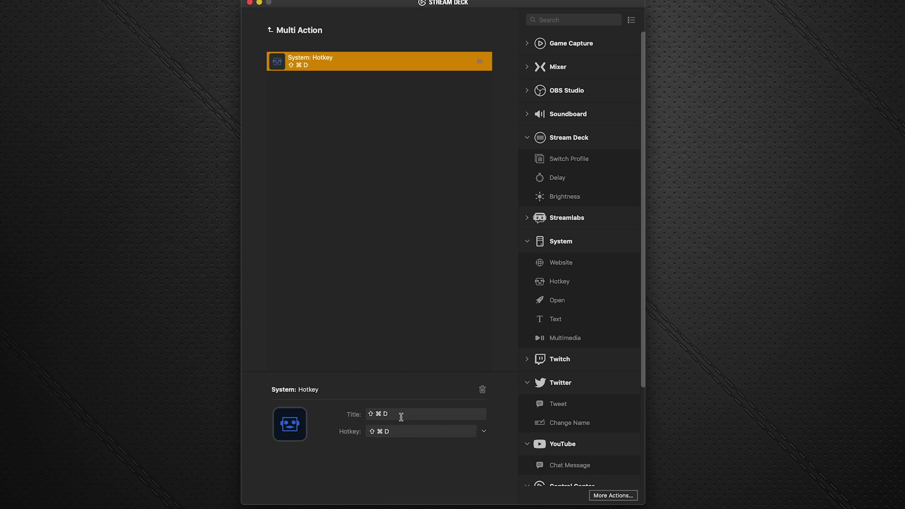
drag(401, 414, 332, 406)
text(split layer)
click(397, 271)
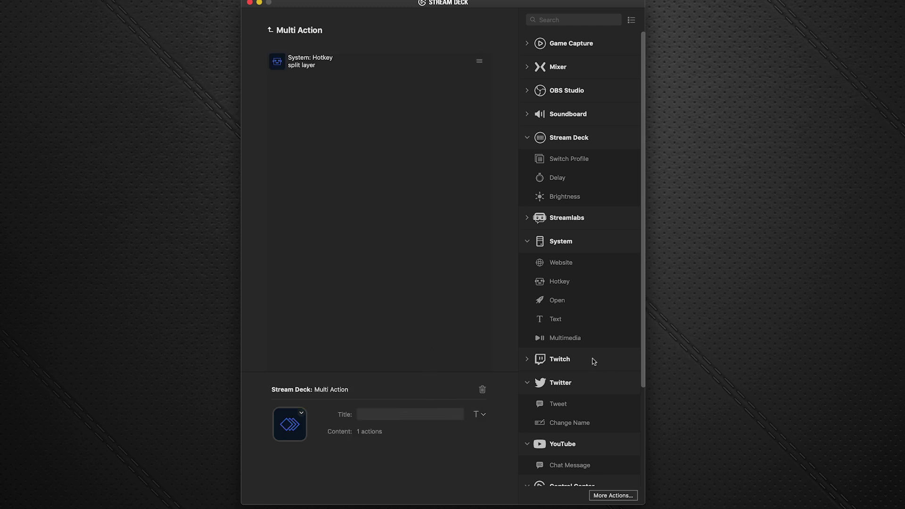
Add a 250 ms Delay step and a Cmd+S Hotkey step titled 'save' to the multi-action.
drag(566, 180, 397, 200)
double_click(390, 431)
text(250)
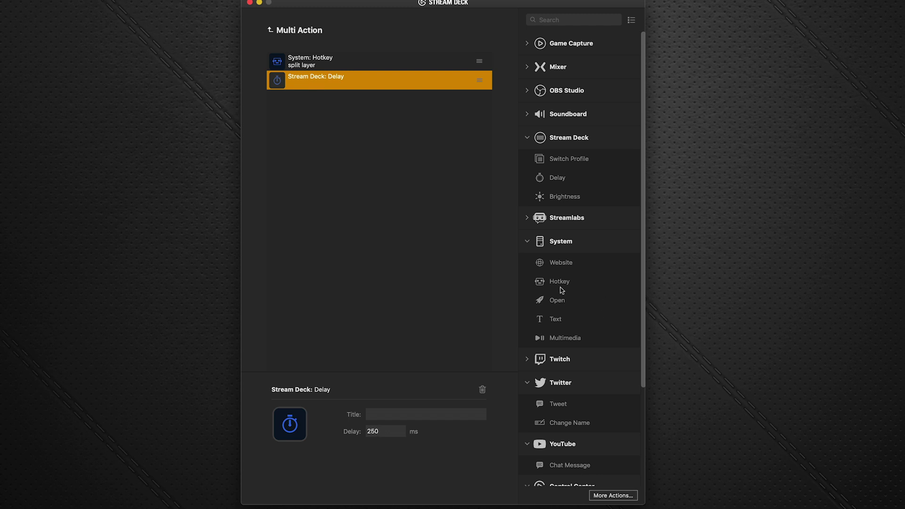
drag(539, 282, 442, 264)
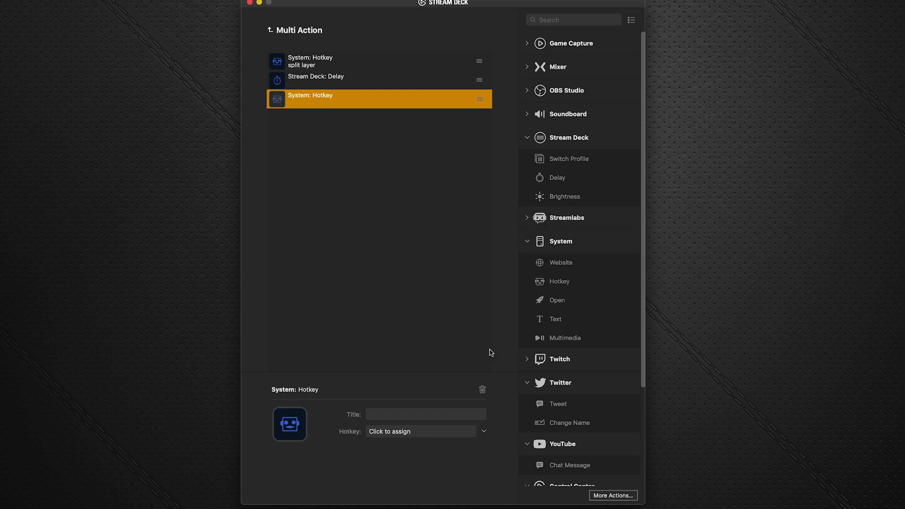
click(413, 432)
key(super+s)
triple_click(389, 416)
text(save)
click(364, 277)
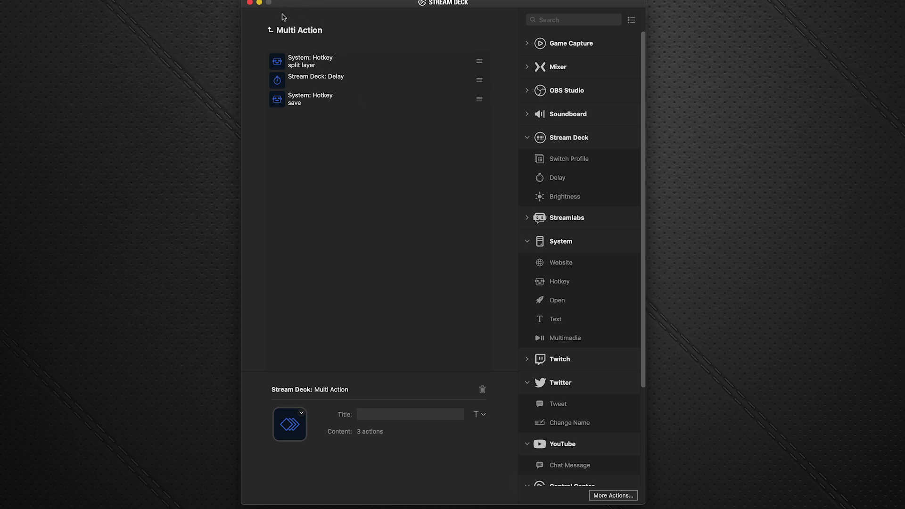
Title the multi-action key 'split and save', broken onto two lines.
click(271, 30)
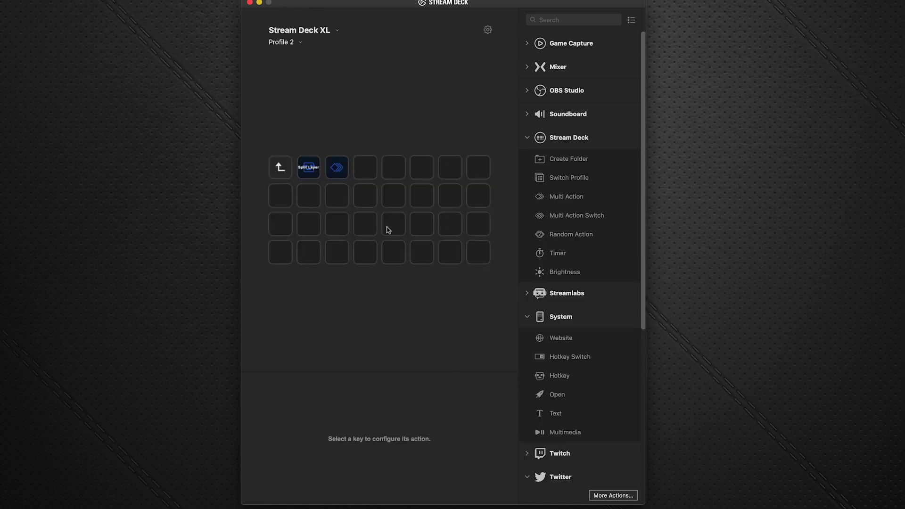
click(378, 412)
text(split)
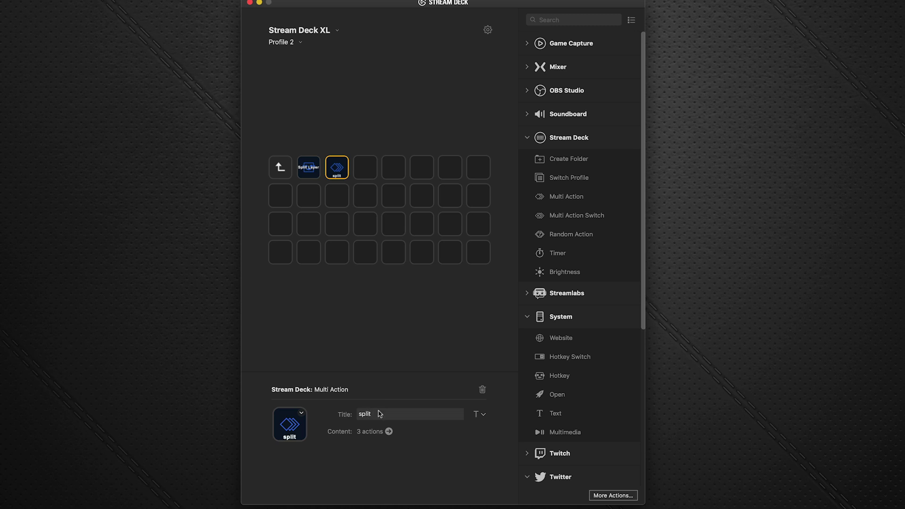
text( and save)
key(Left)
key(Left)
key(Left)
key(Left)
key(Left)
key(Left)
key(Left)
key(Left)
key(BackSpace)
Wrap the key title as 'split' / 'and save', then review its three actions.
key(Return)
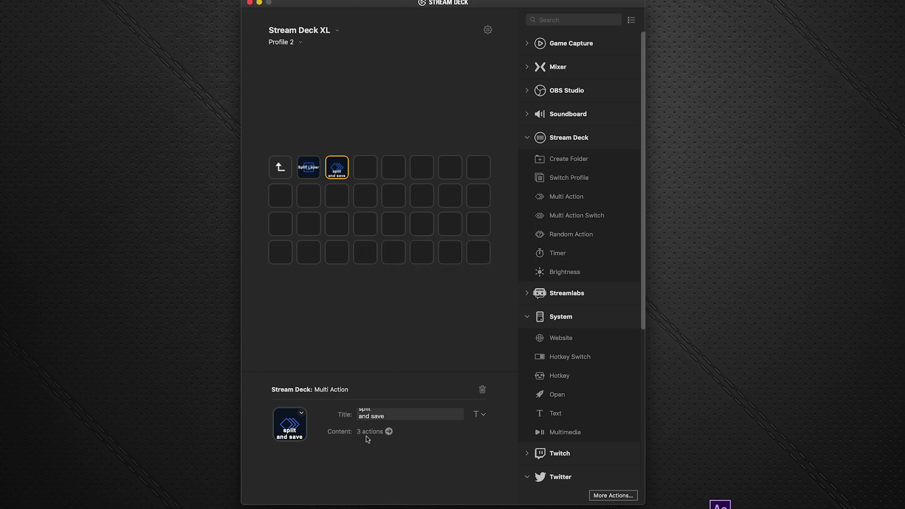
click(389, 431)
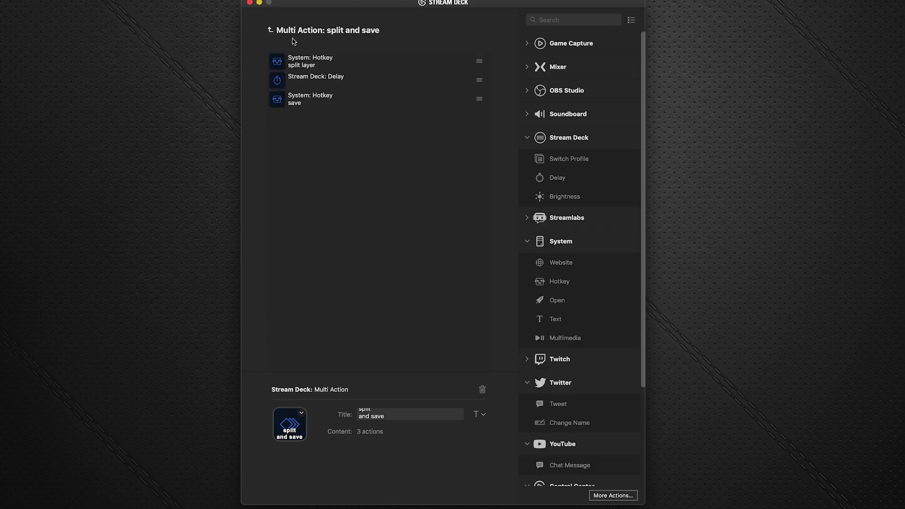
click(271, 30)
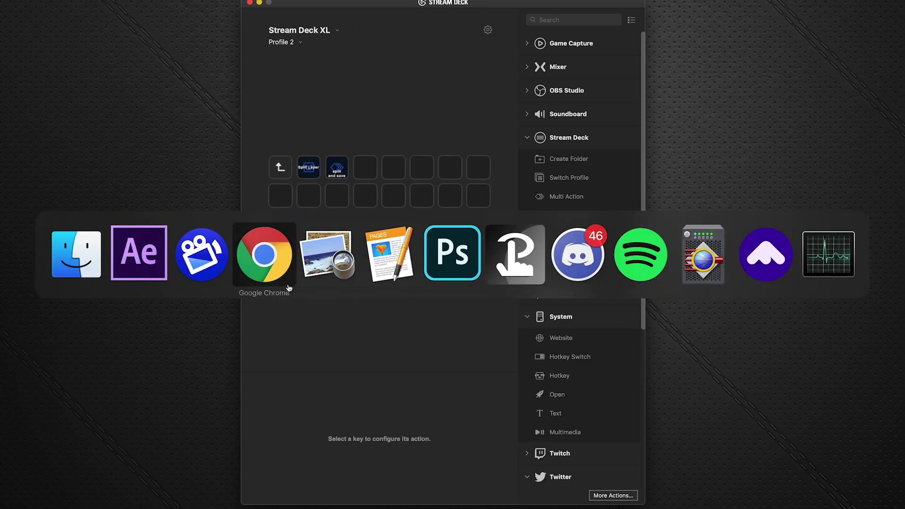
In After Effects, undo the earlier split and re-split shutterstock_v26608442.mov with Cmd+Shift+D.
key(super+shift+Tab)
key(super+shift+Tab)
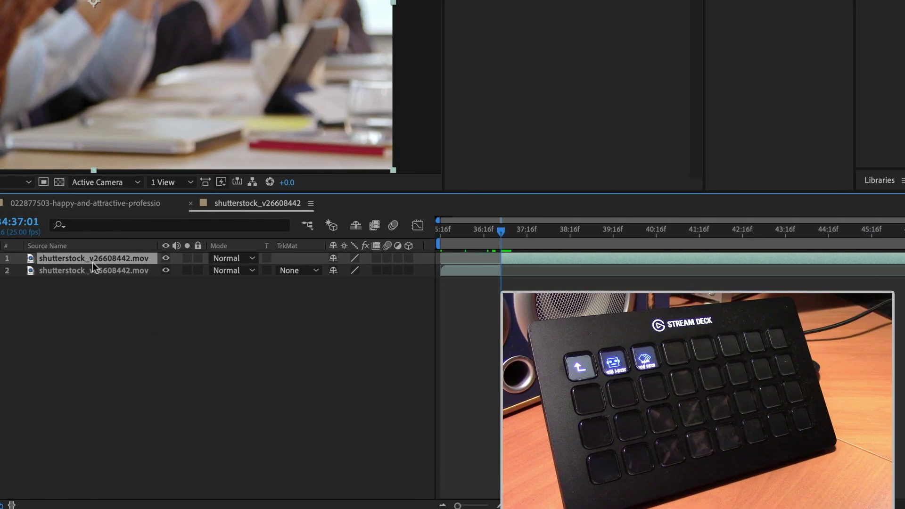
key(ctrl+z)
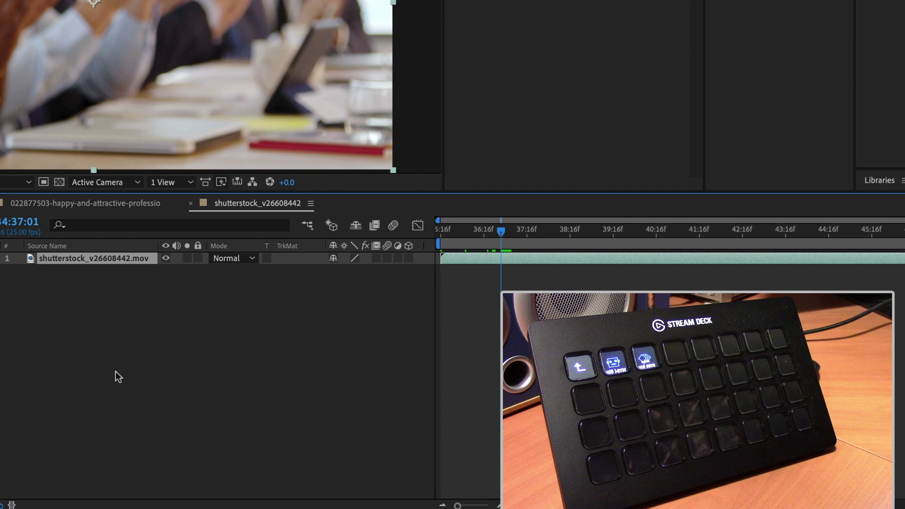
key(ctrl+shift+d)
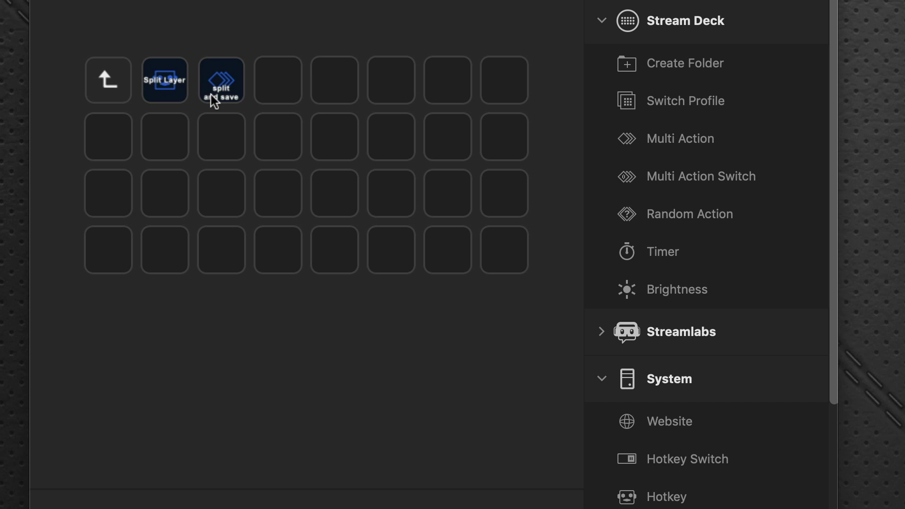
Return to the parent page and delete its File key, leaving only Welcome.
click(115, 78)
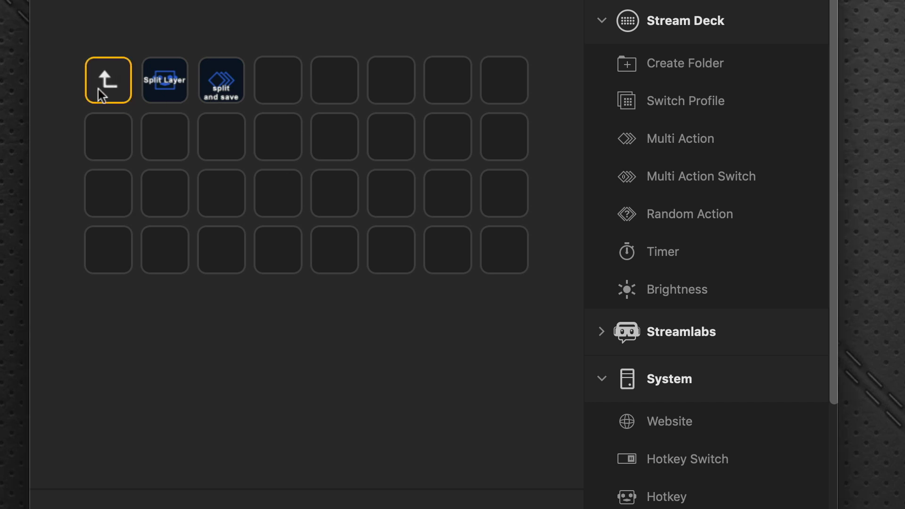
double_click(126, 74)
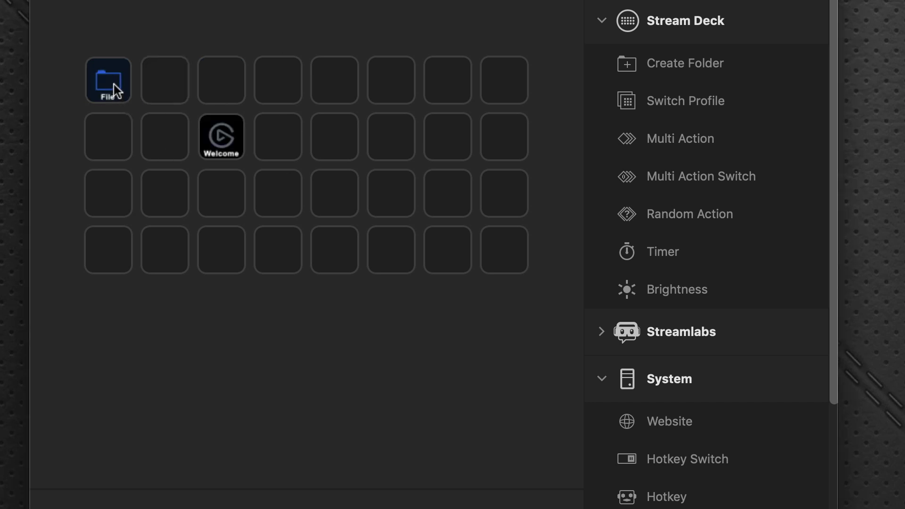
right_click(114, 84)
click(141, 122)
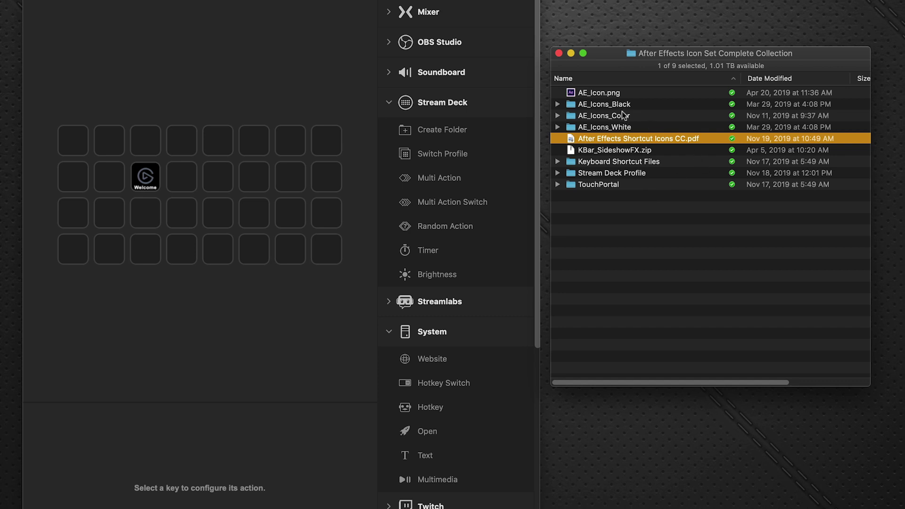
Preview the AE_Icons_Black icon files, then collapse that folder.
alt+click(557, 103)
click(607, 128)
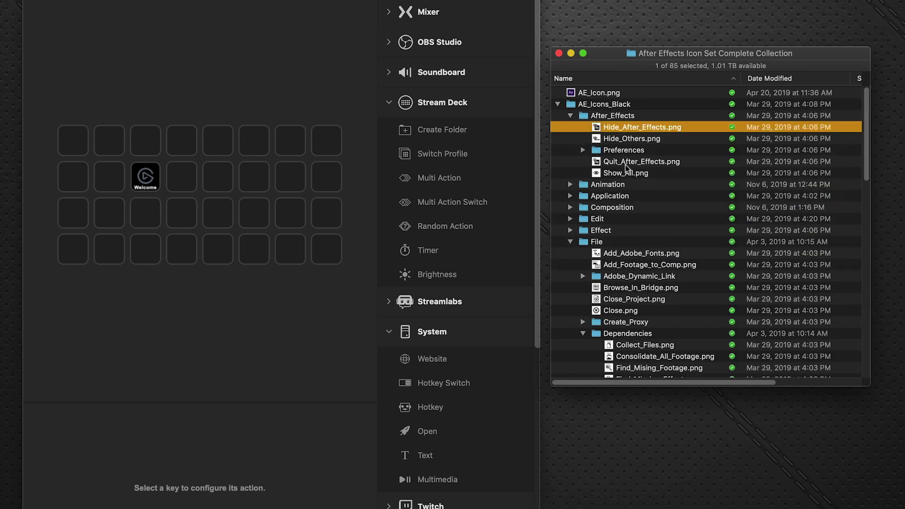
click(625, 164)
click(621, 174)
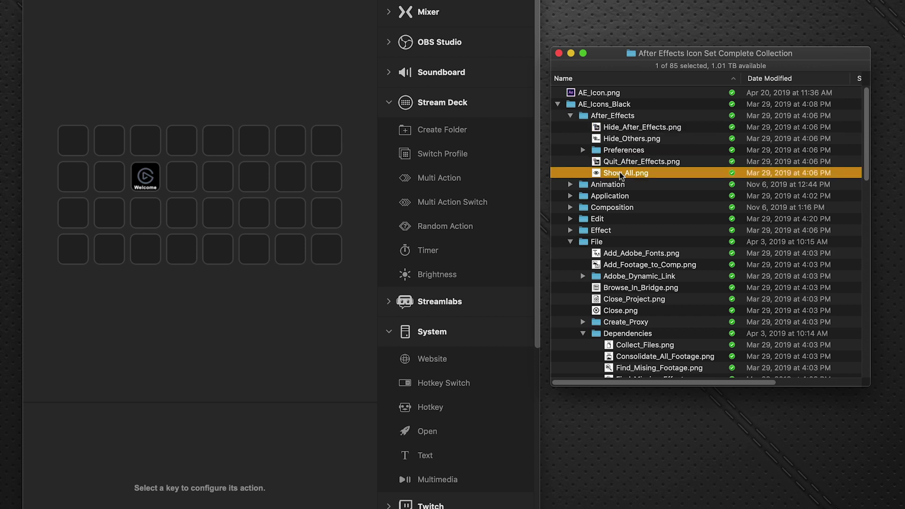
click(627, 253)
key(space)
key(Down)
key(Down)
key(Down)
key(Down)
key(Down)
key(Down)
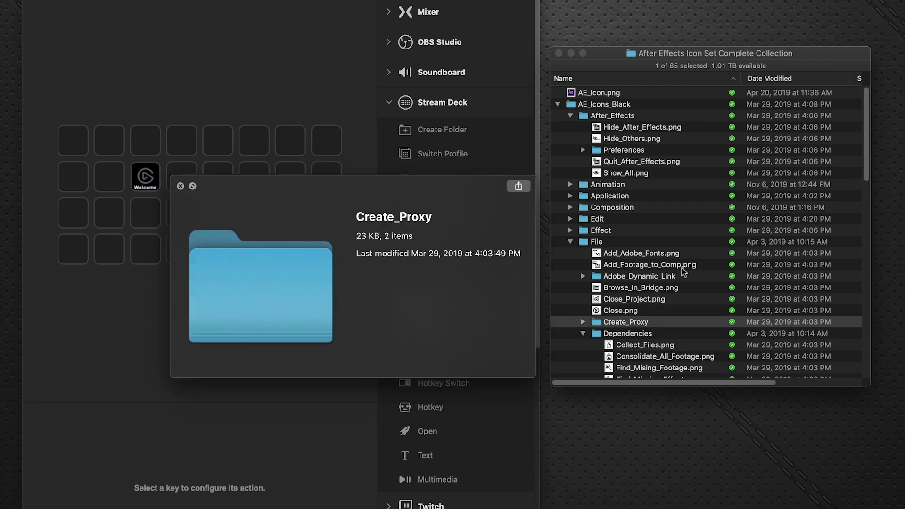
key(space)
click(571, 114)
click(557, 104)
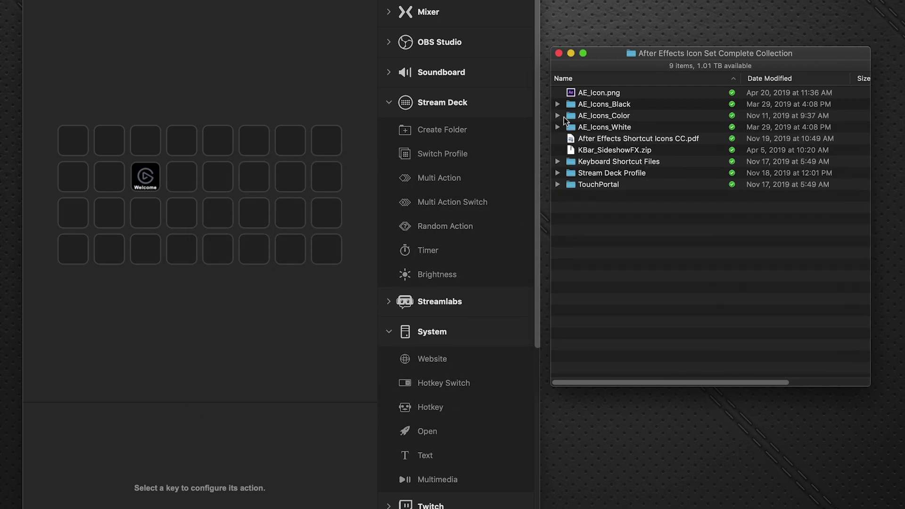
Preview the AE_Icons_White Application icons, starting at Audio_Preview_Work_Area, then collapse the folder.
click(557, 126)
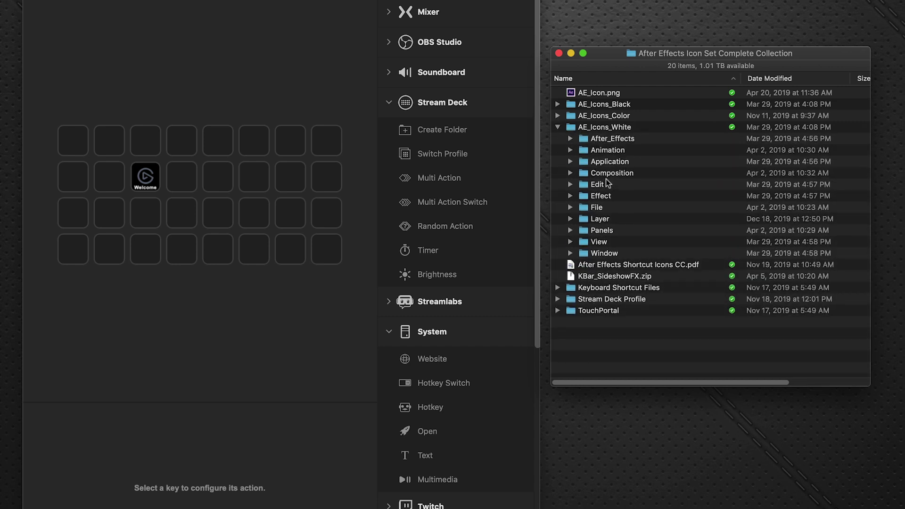
click(571, 161)
click(626, 188)
key(space)
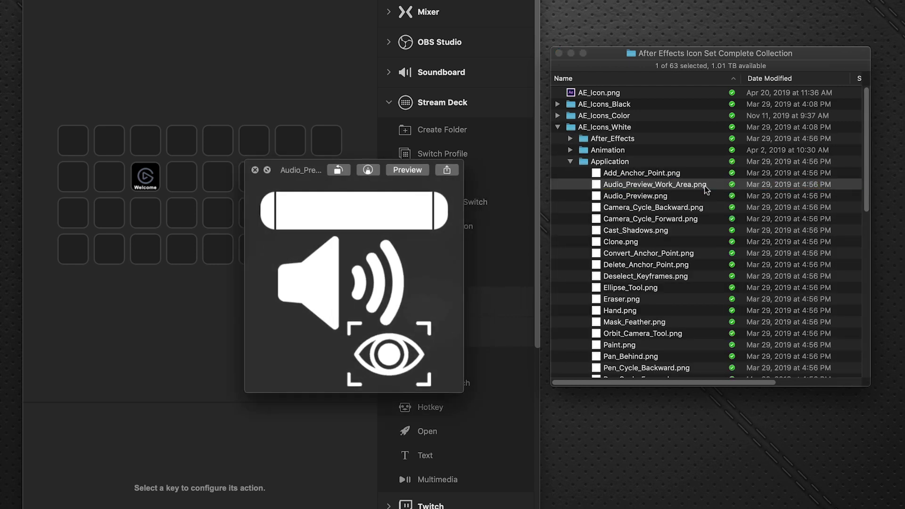
key(Down)
key(Down)
key(Down)
key(Down)
key(space)
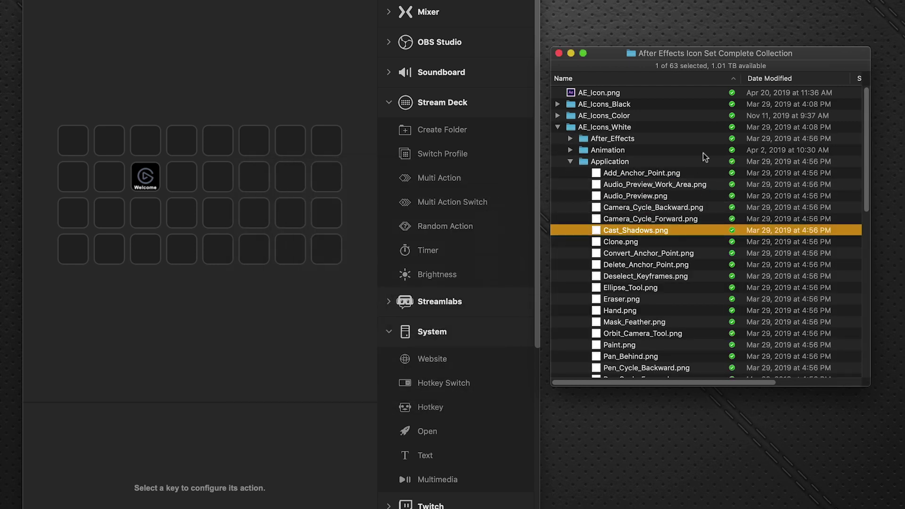
click(570, 162)
click(557, 126)
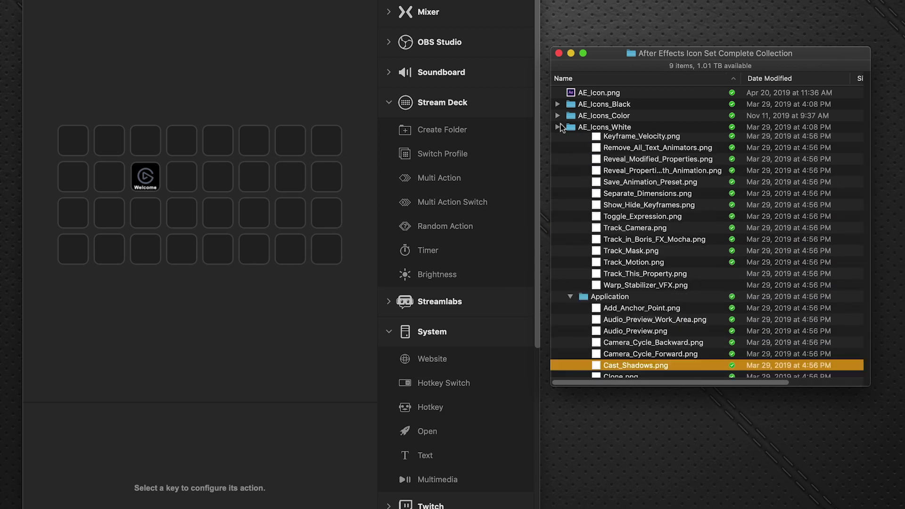
Preview the AE_Icons_Color Animation icons, from Add_Text_Selector through Animate_Text.
click(557, 115)
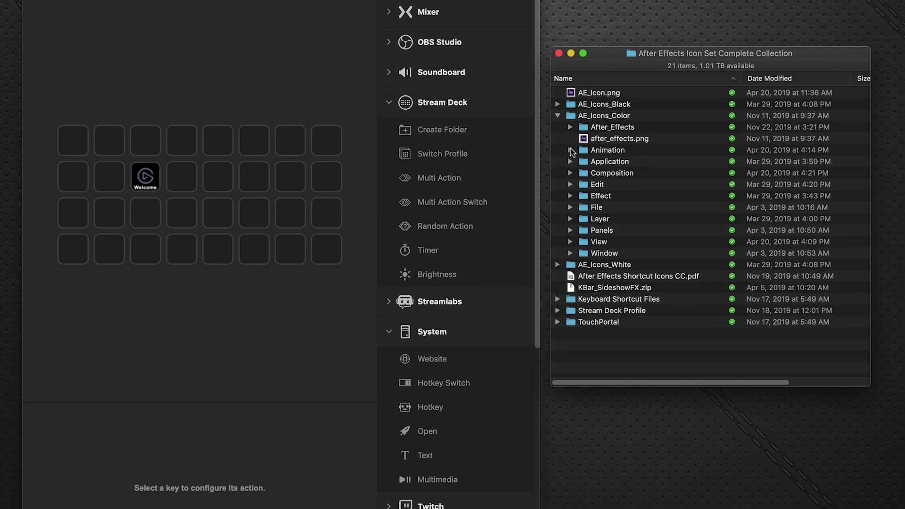
click(570, 150)
click(620, 177)
key(Down)
key(space)
key(Down)
key(Down)
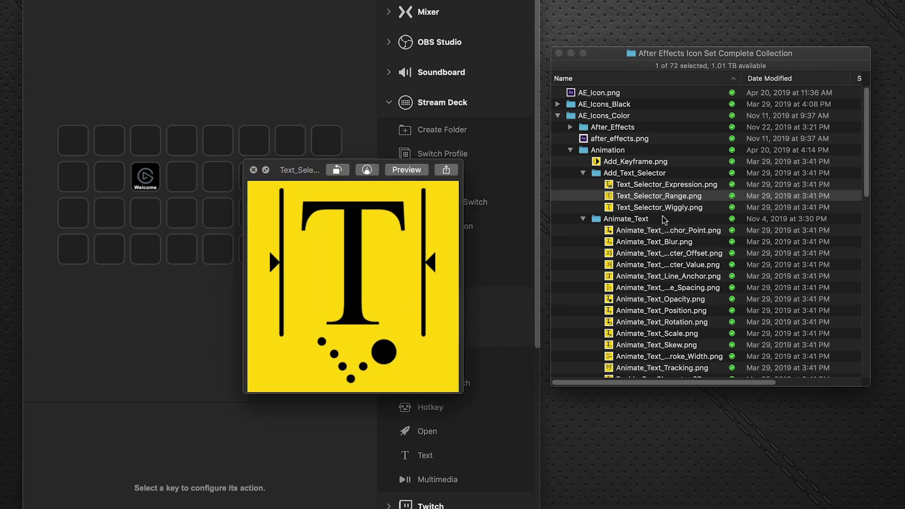
key(Down)
key(Down)
key(Down)
key(Down)
key(Down)
key(Down)
key(space)
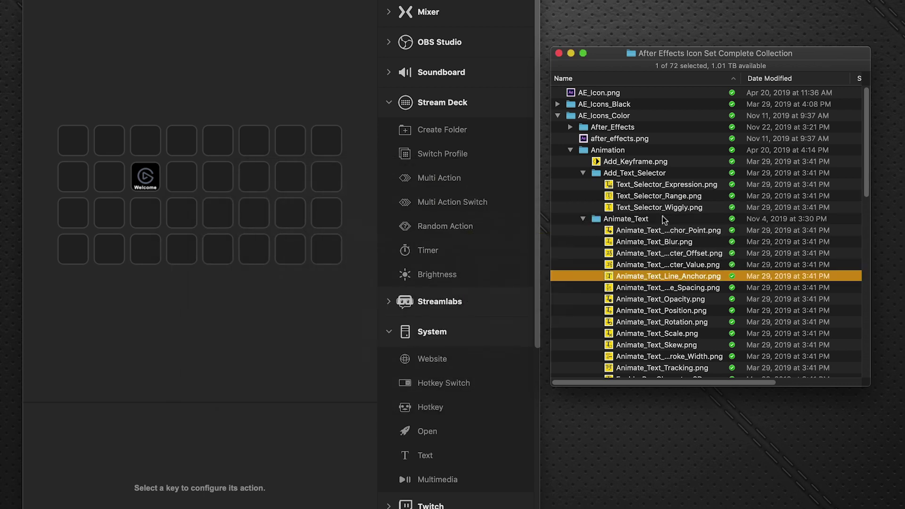
Collapse the colour icon folders and expand Keyboard Shortcut Files to show Mac and Win.
click(570, 150)
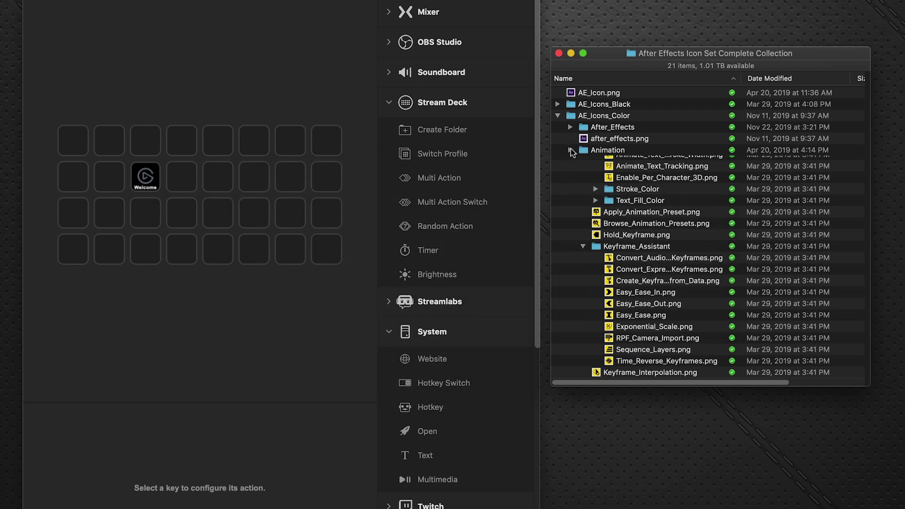
click(557, 116)
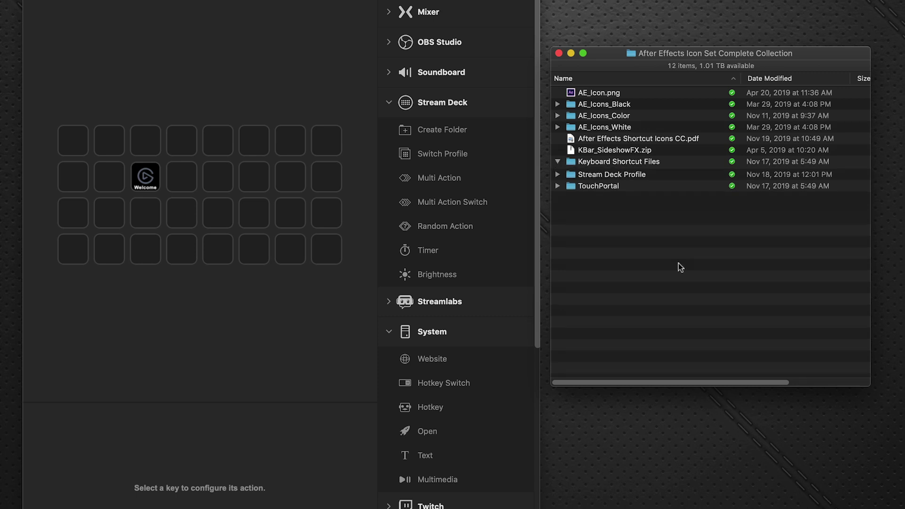
click(557, 161)
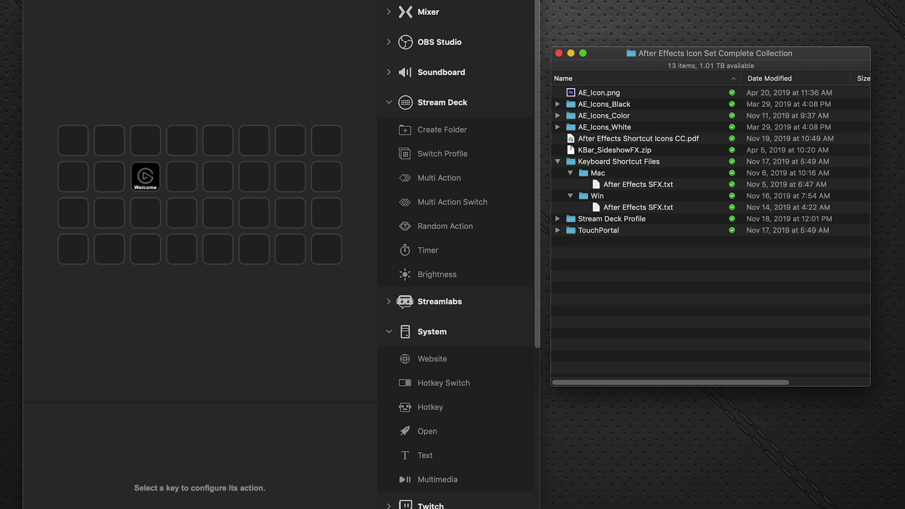
click(658, 139)
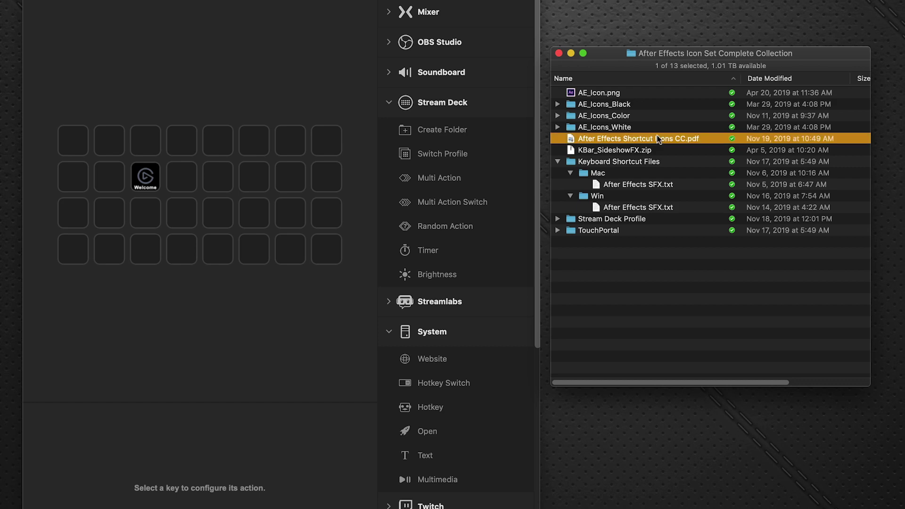
key(space)
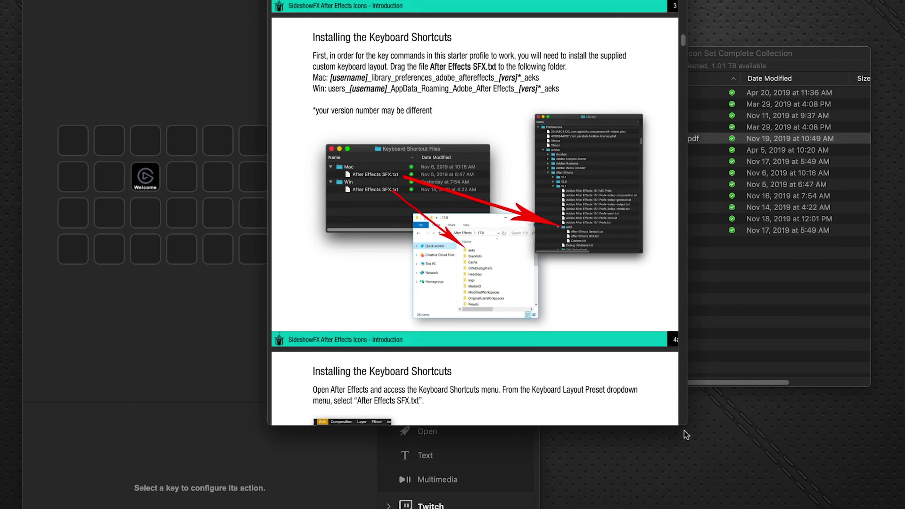
drag(683, 429, 806, 508)
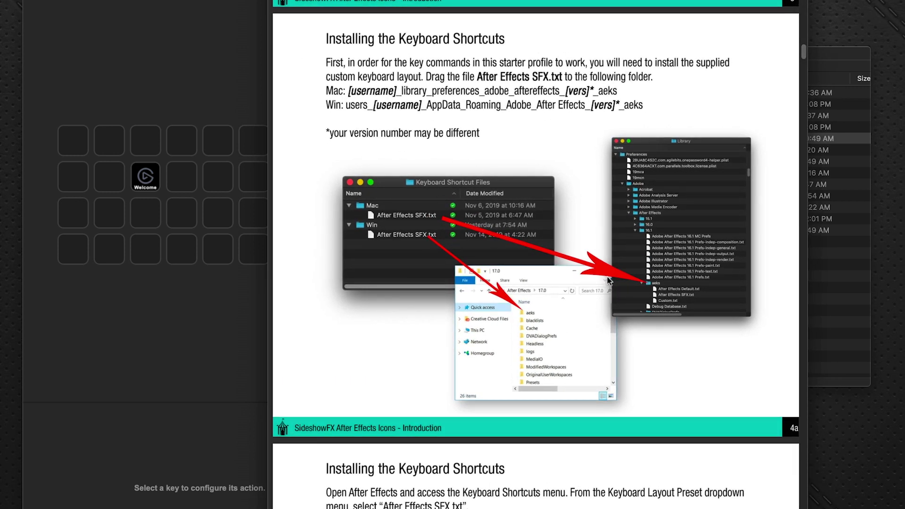
key(cmd+q)
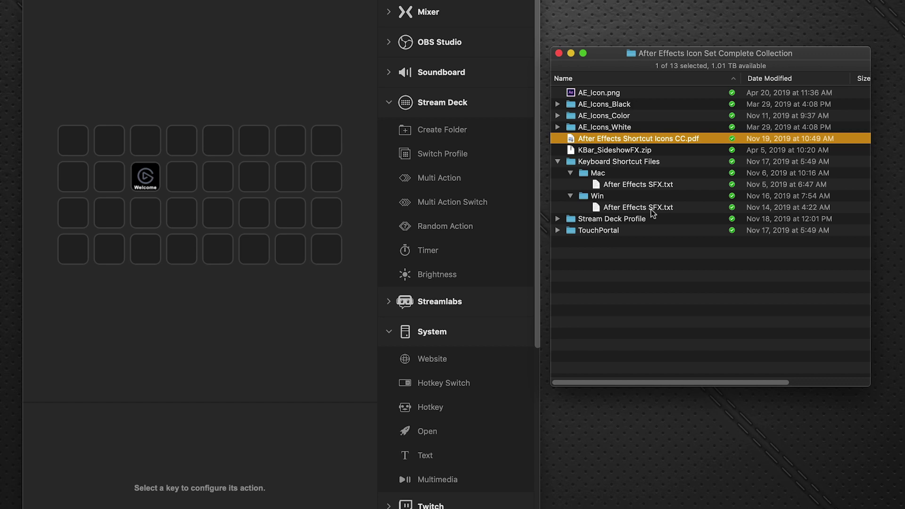
Set After Effects' Keyboard Layout Preset to After Effects SFX.txt in Keyboard Shortcuts.
key(super+Tab)
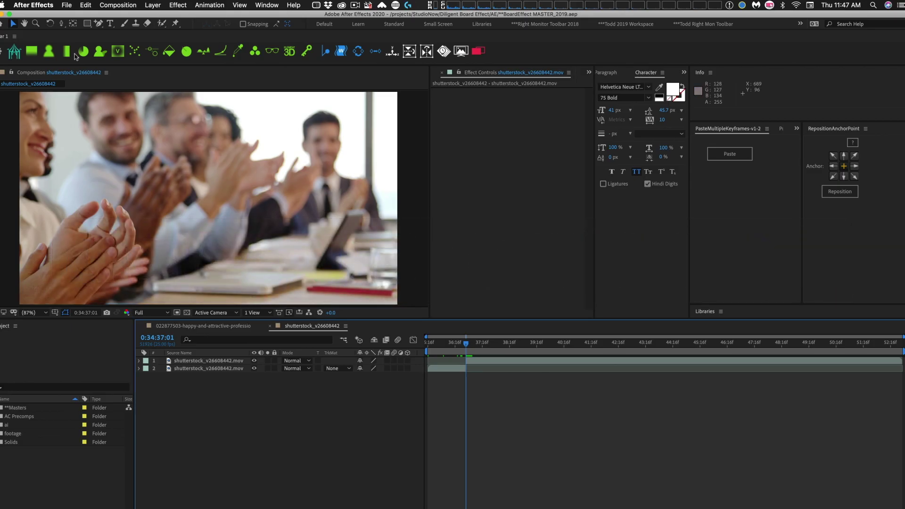
click(89, 6)
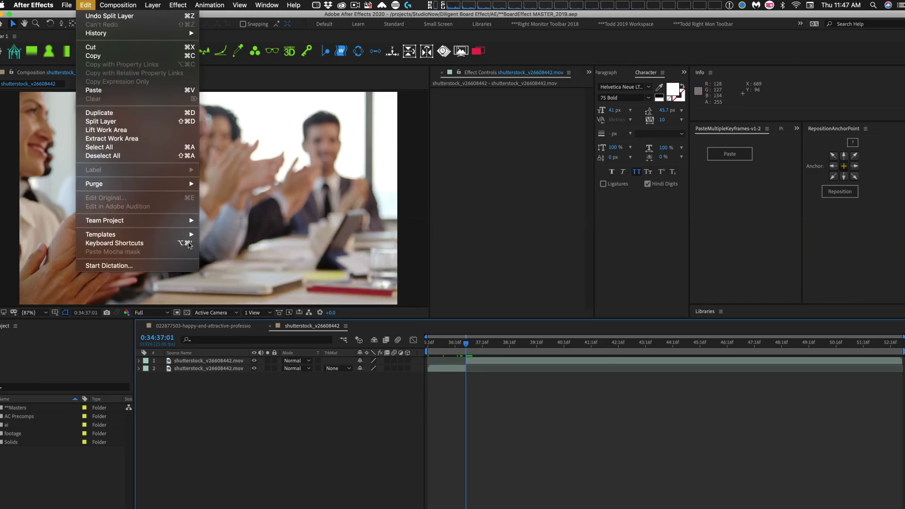
click(188, 243)
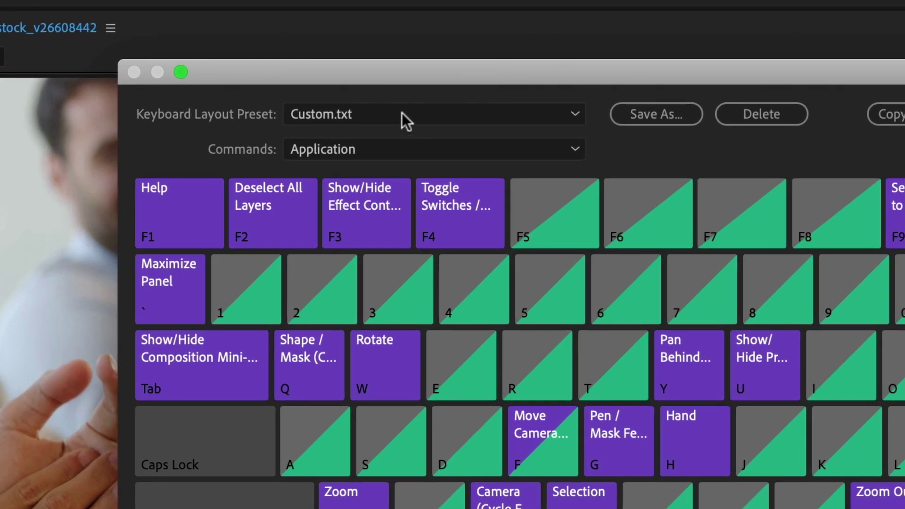
click(355, 110)
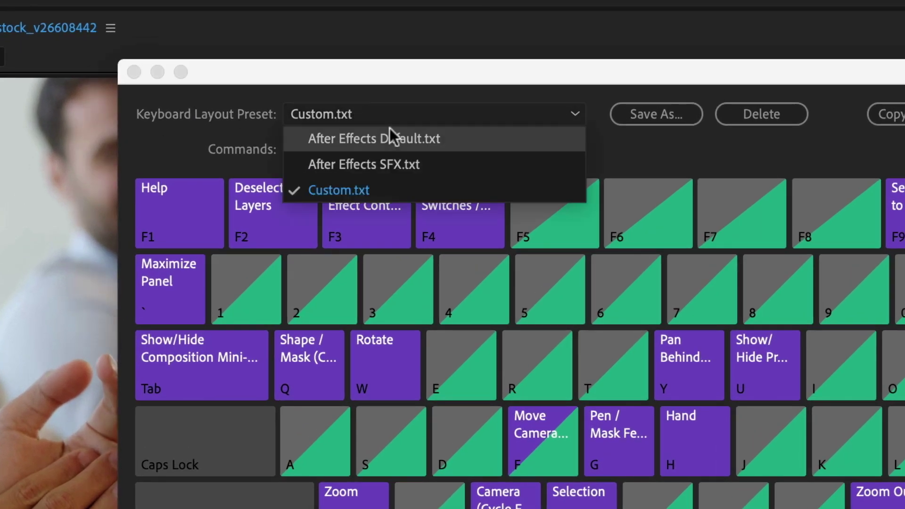
click(445, 169)
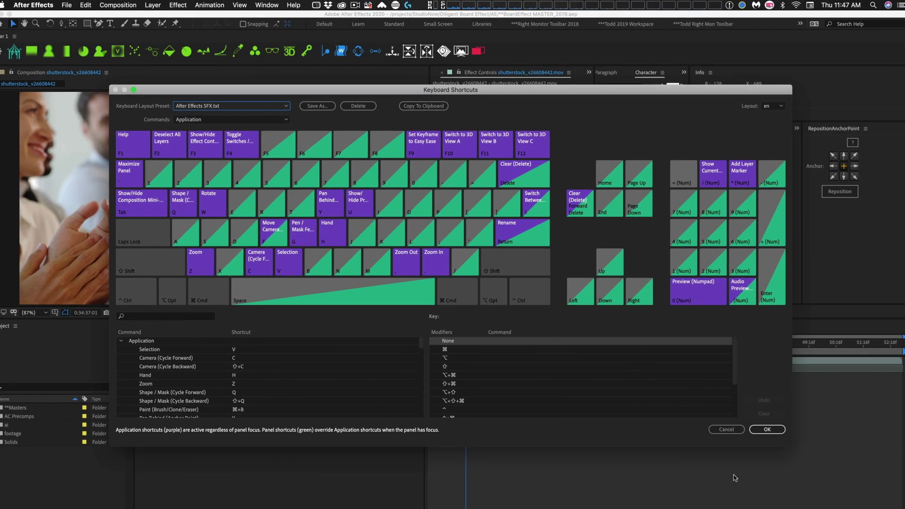
click(764, 428)
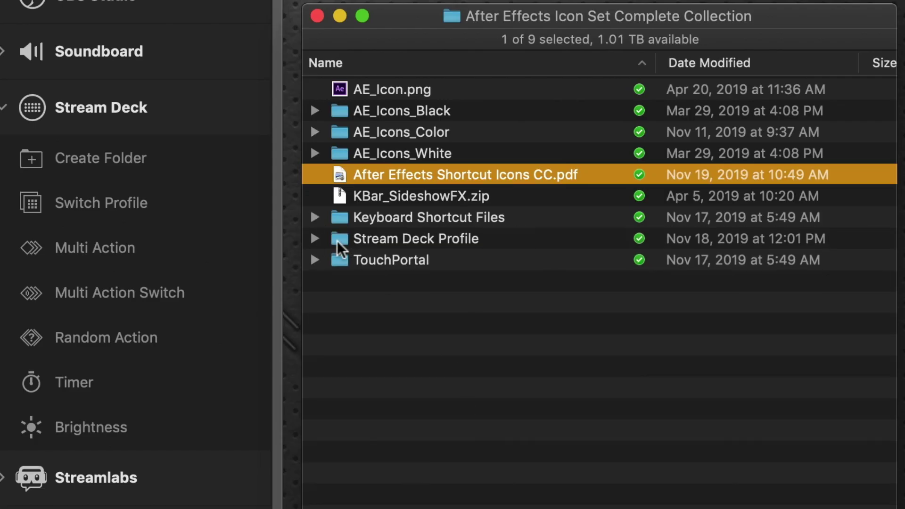
Expand Stream Deck Profile > Mac and widen the Name column to show full file names.
click(317, 239)
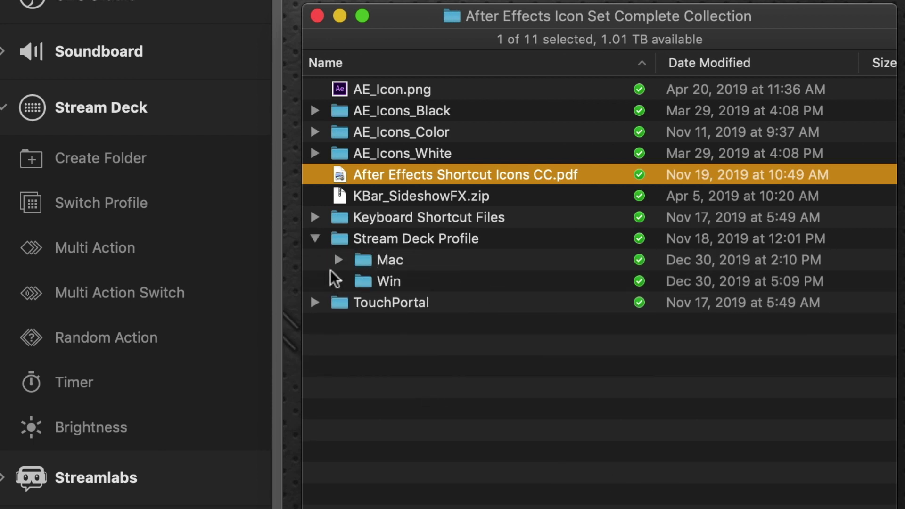
click(336, 260)
click(337, 324)
click(336, 323)
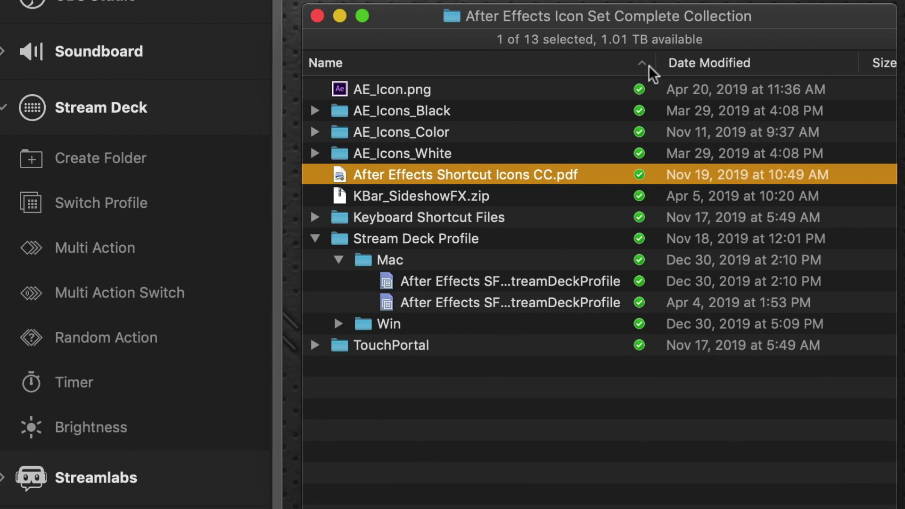
drag(654, 63, 736, 63)
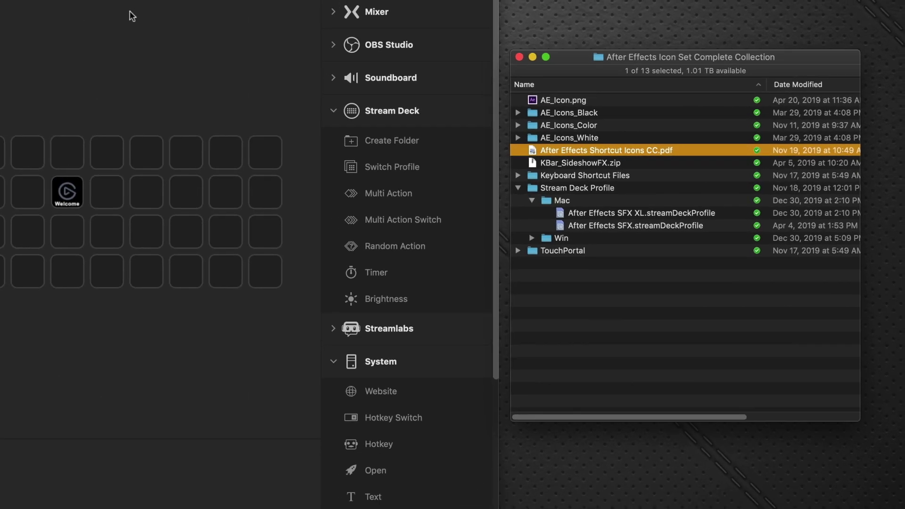
Browse Stream Deck Profile > Mac via the profile Import dialog, then cancel and close Preferences.
click(130, 45)
key(super+comma)
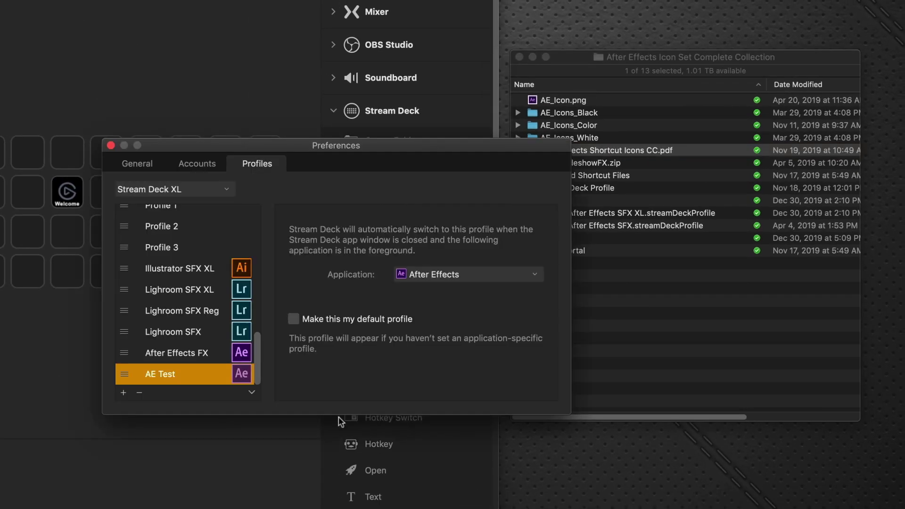
click(252, 393)
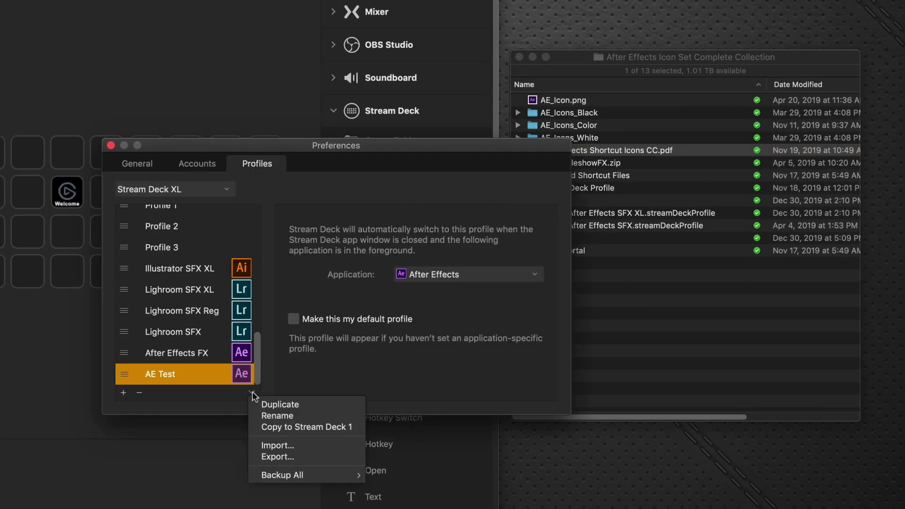
click(309, 445)
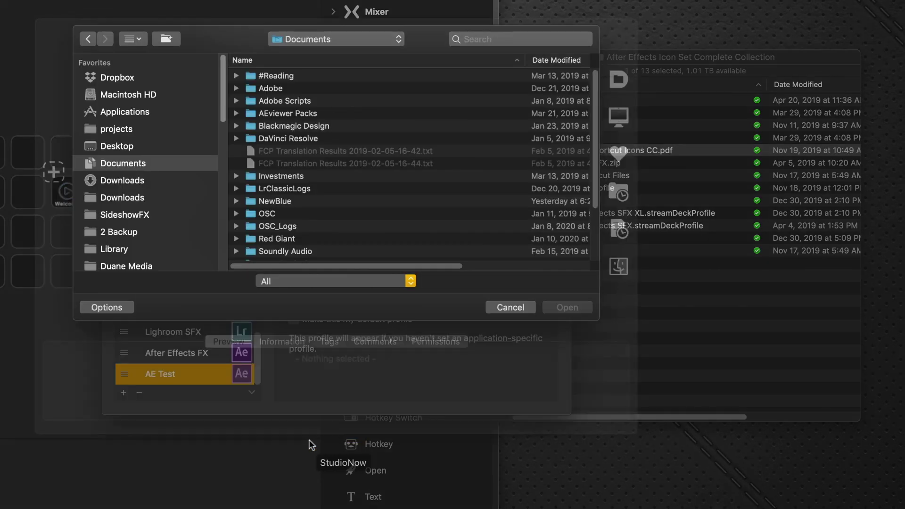
drag(659, 57, 338, 320)
double_click(317, 163)
click(236, 76)
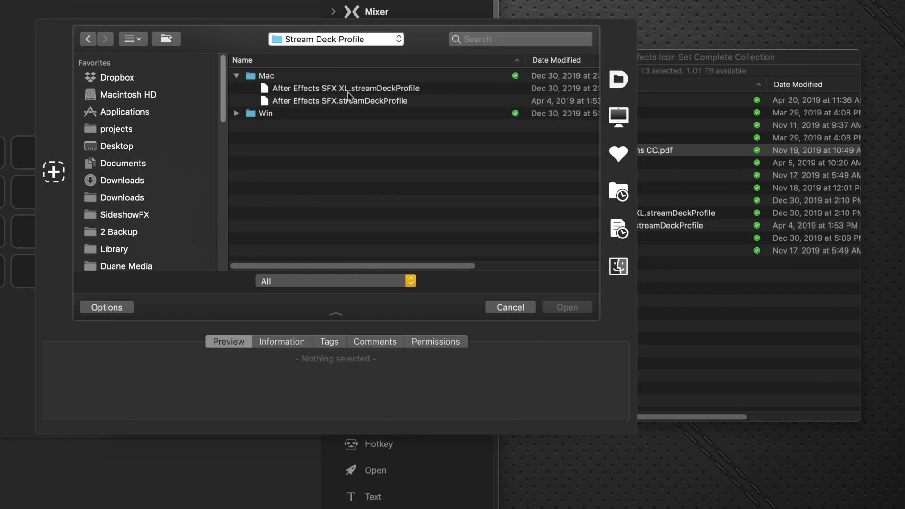
click(504, 312)
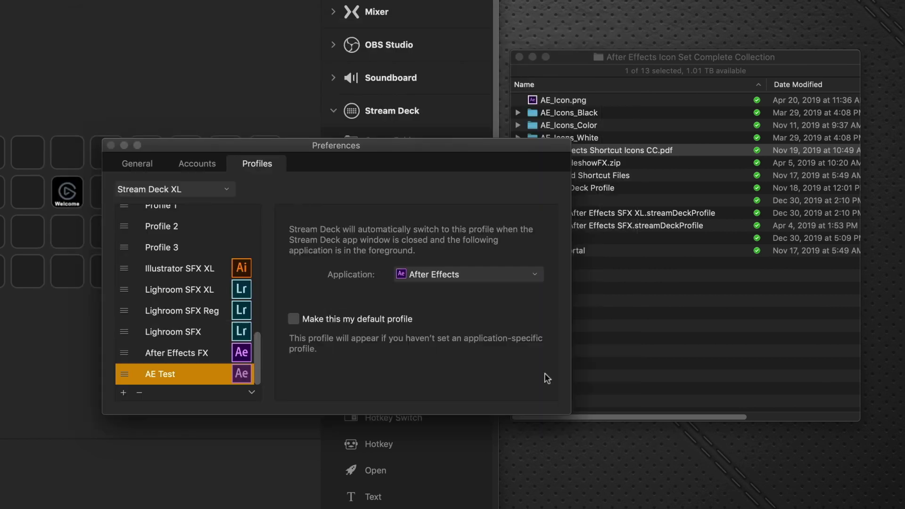
click(111, 145)
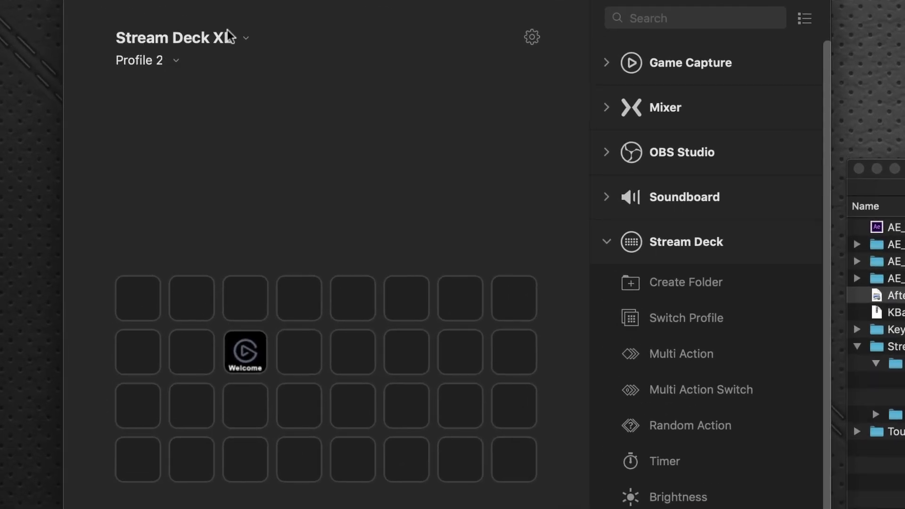
Keep Stream Deck XL selected, switch to the After Effects SFX XL profile, and open App.
click(246, 39)
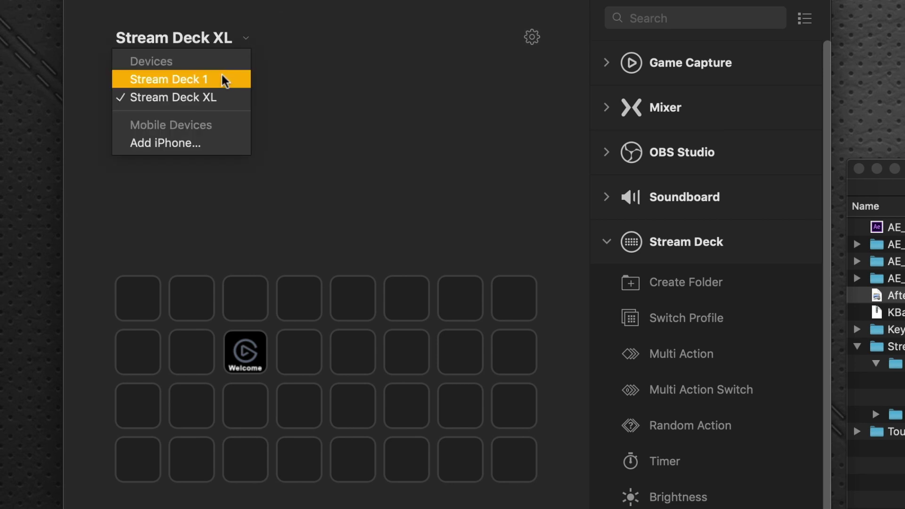
click(298, 52)
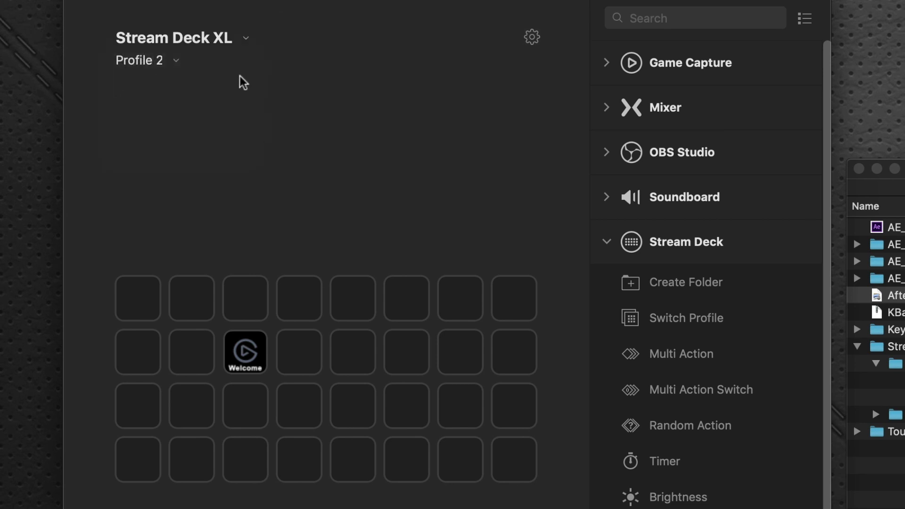
click(176, 64)
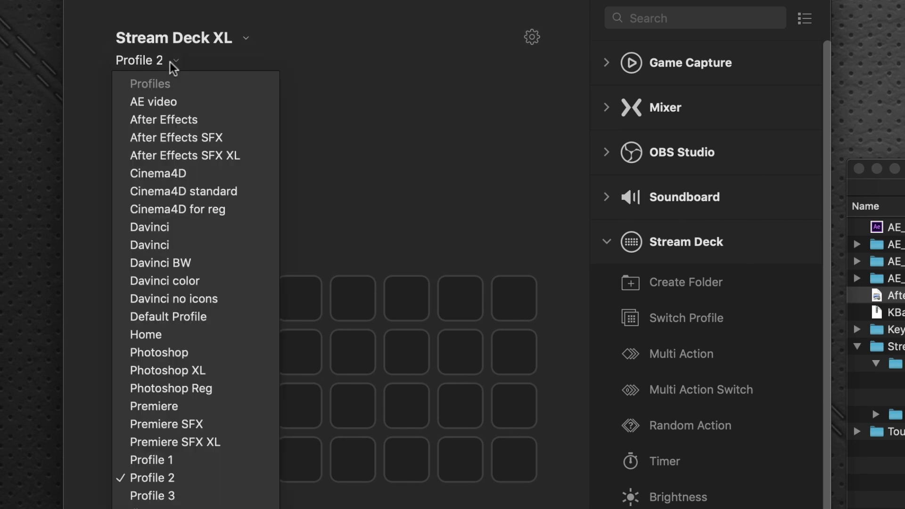
click(246, 156)
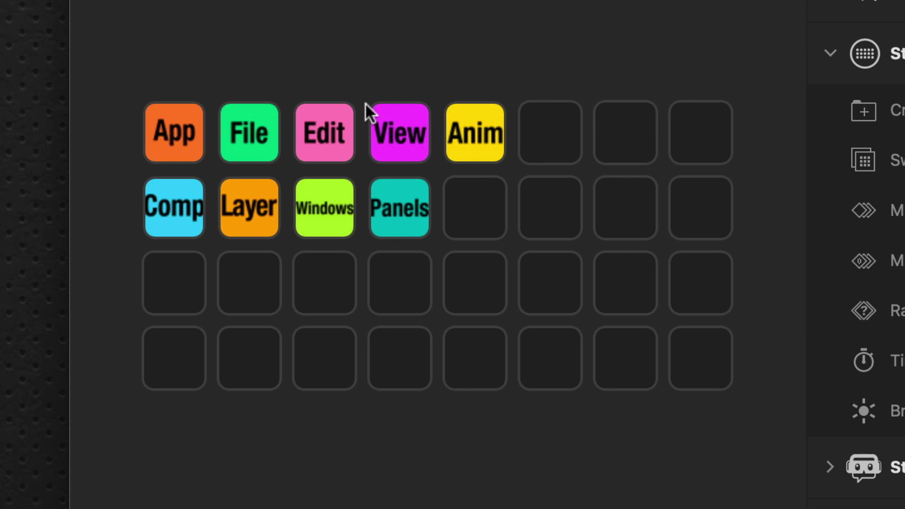
click(193, 118)
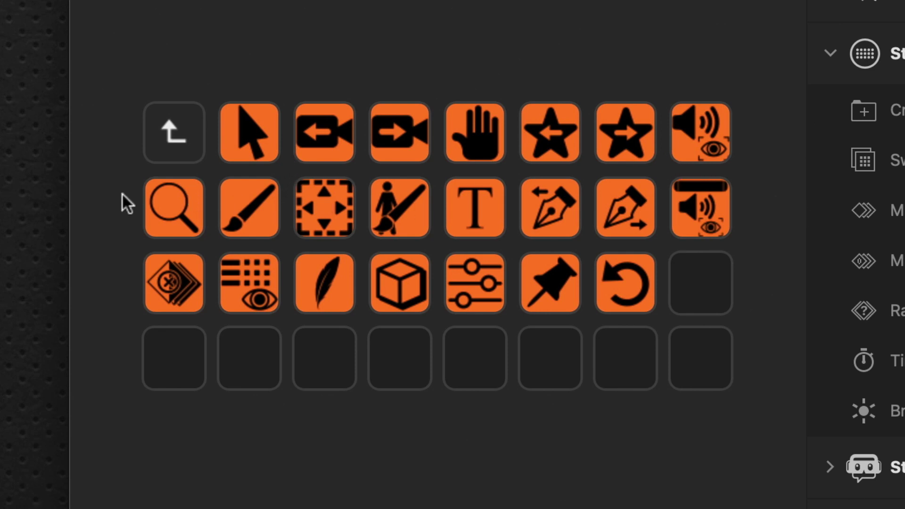
Go up from the App page into the File folder, then toggle AE_Icons_Color in Finder.
double_click(174, 129)
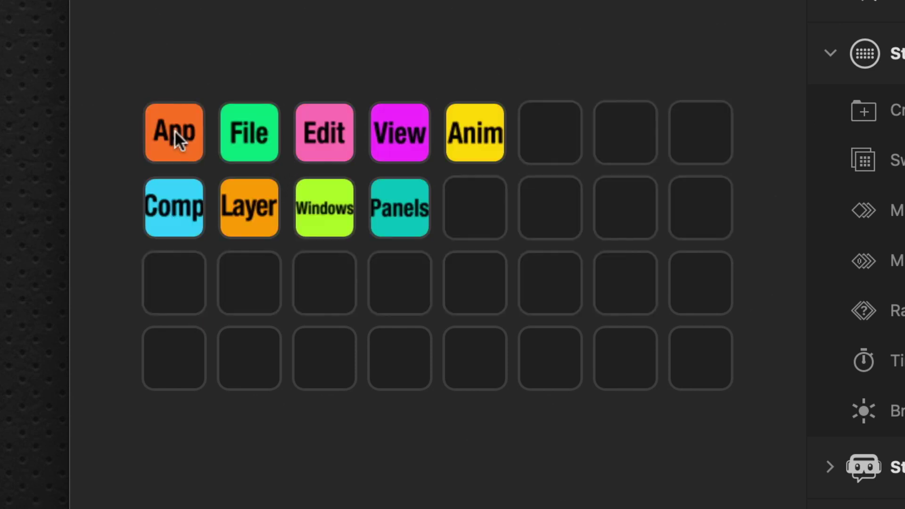
double_click(262, 133)
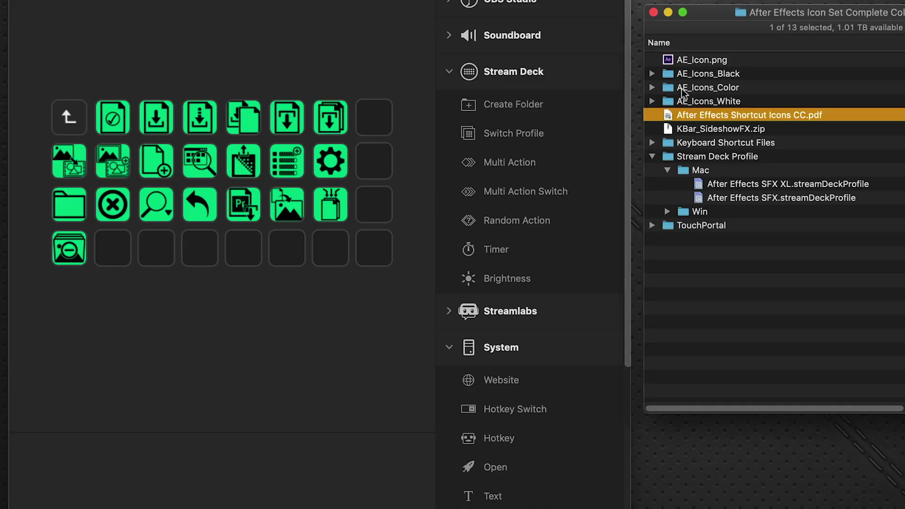
click(652, 88)
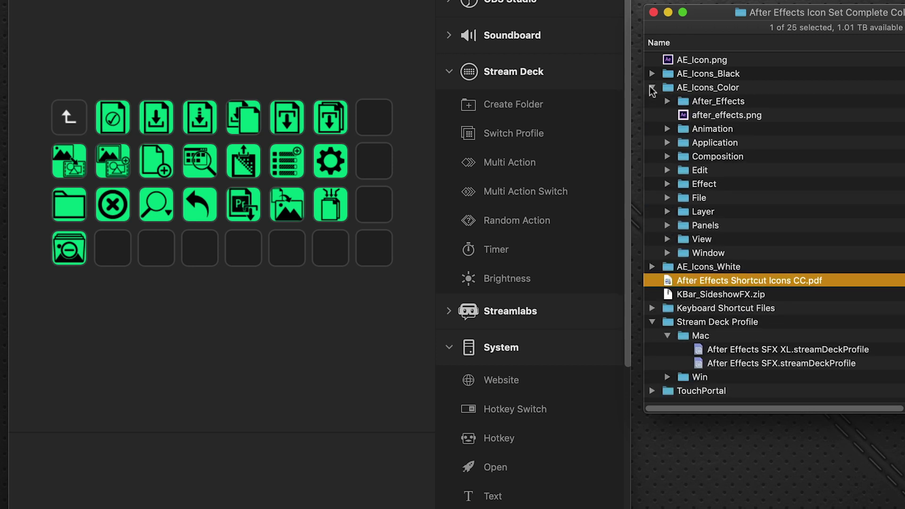
click(652, 88)
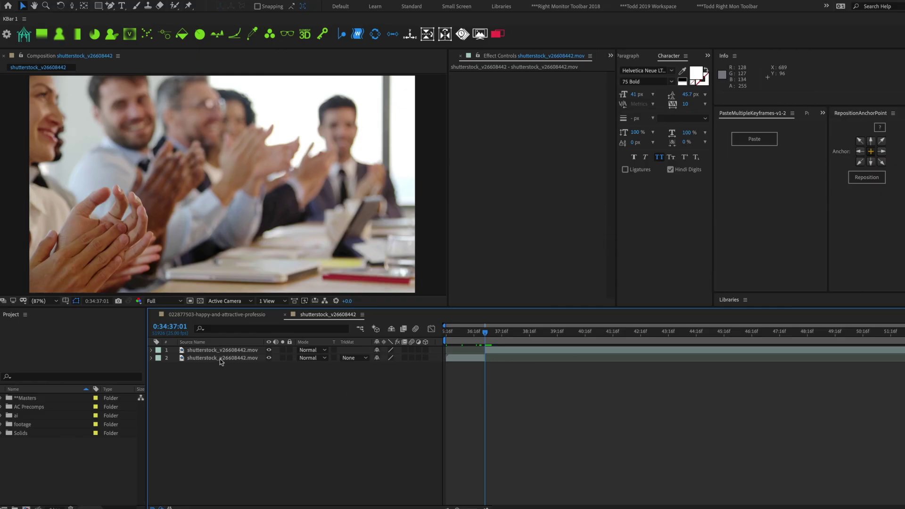
Undo the layer split, then test viewer zoom at 200%, fit, 25% and fit again.
click(220, 359)
key(ctrl+z)
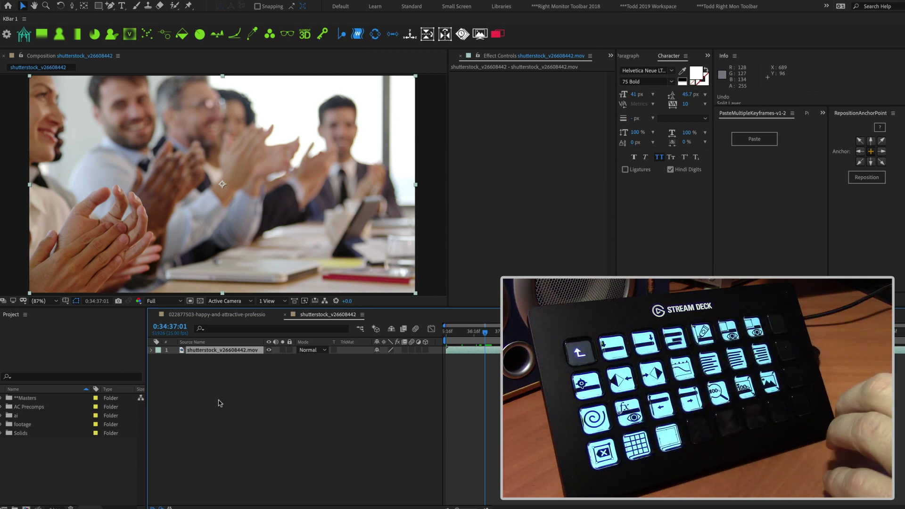
key(period)
key(period)
key(period)
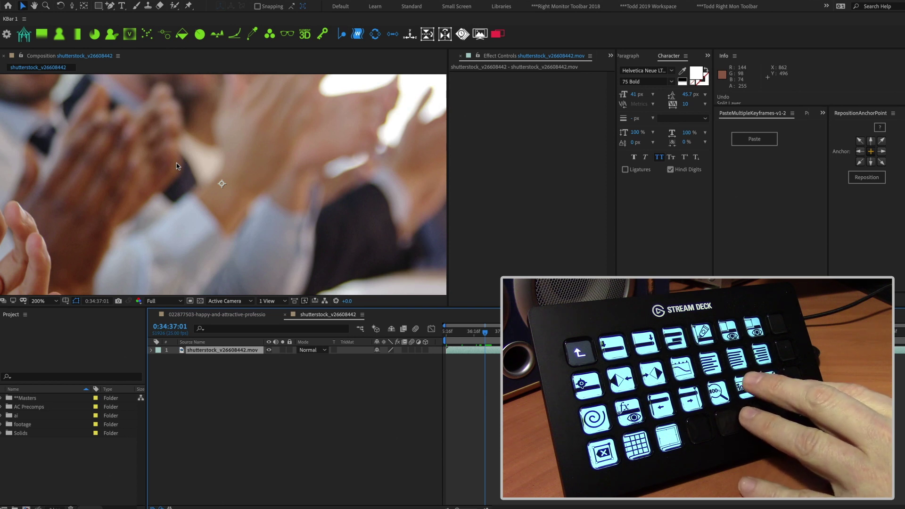
key(shift+slash)
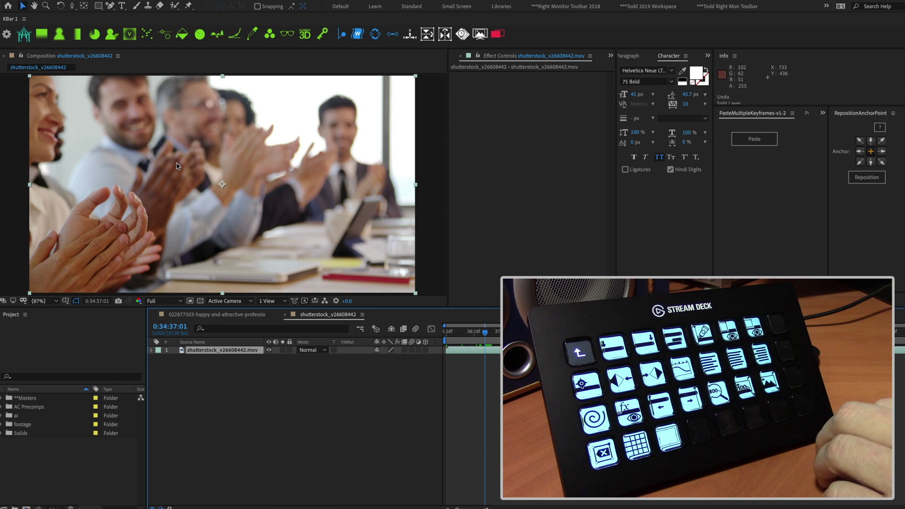
key(comma)
key(comma)
key(comma)
key(comma)
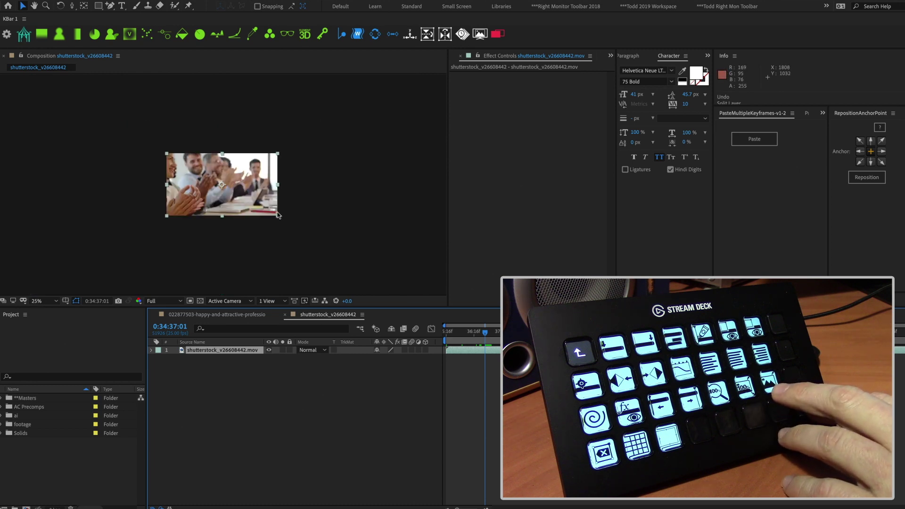
key(shift+slash)
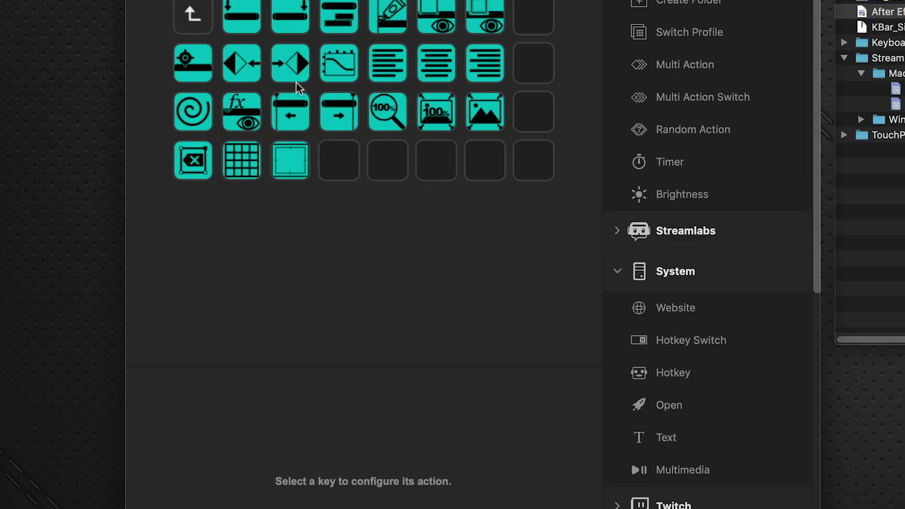
Review the hotkeys on the previous/next keyframe, graph editor and align-left keys.
click(255, 54)
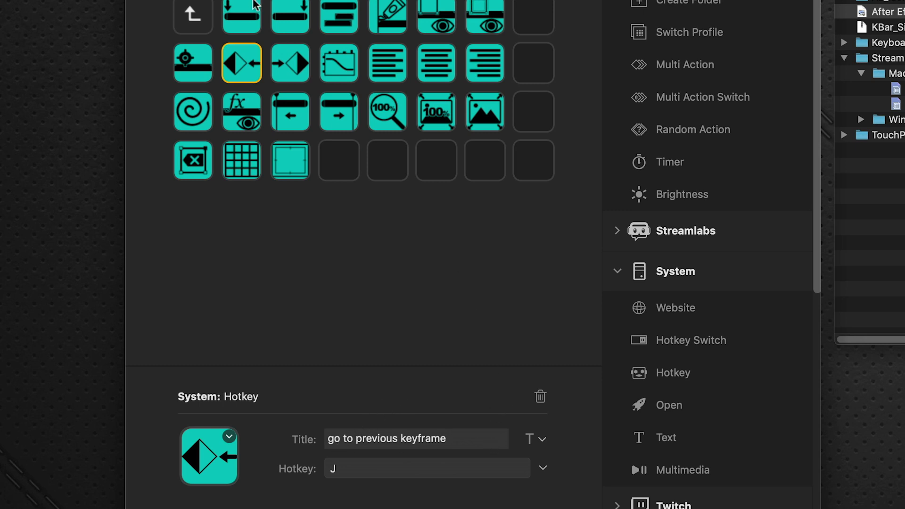
click(294, 68)
click(341, 62)
click(387, 65)
click(328, 66)
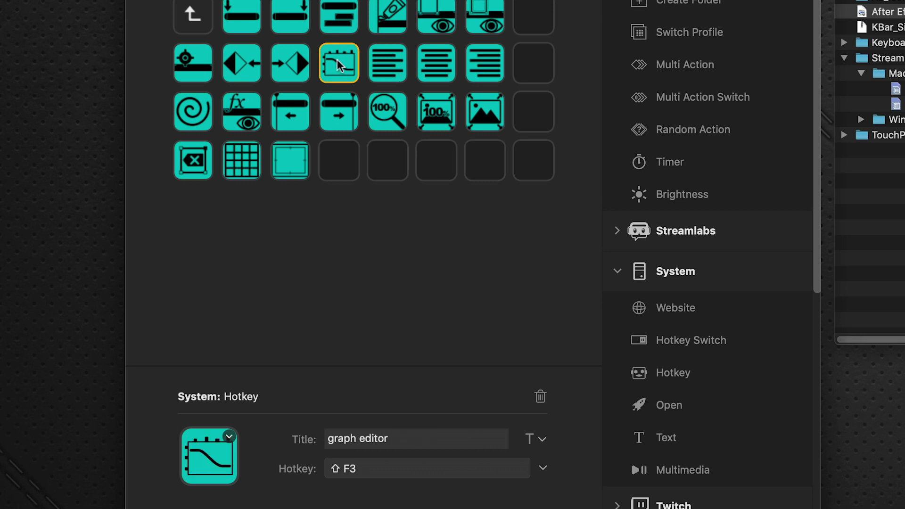
click(296, 71)
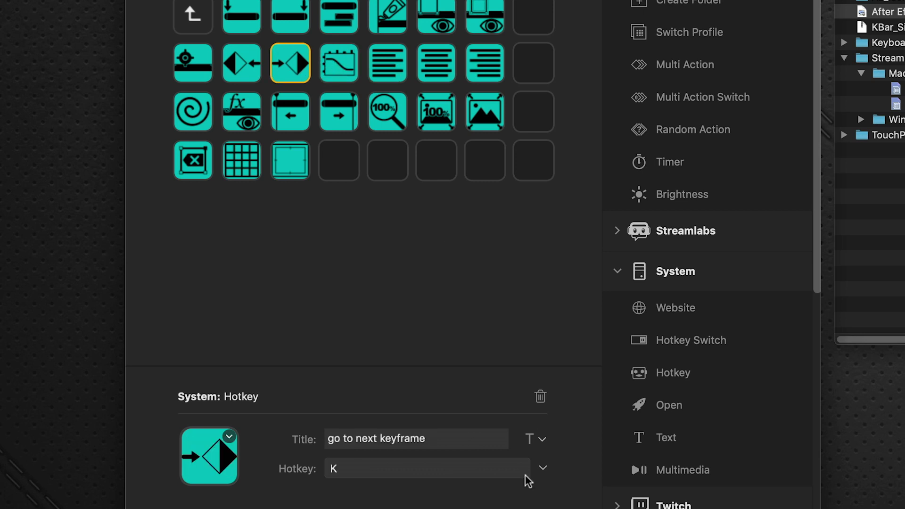
Turn the go to next keyframe key's title on, then hide it again.
click(542, 440)
click(440, 489)
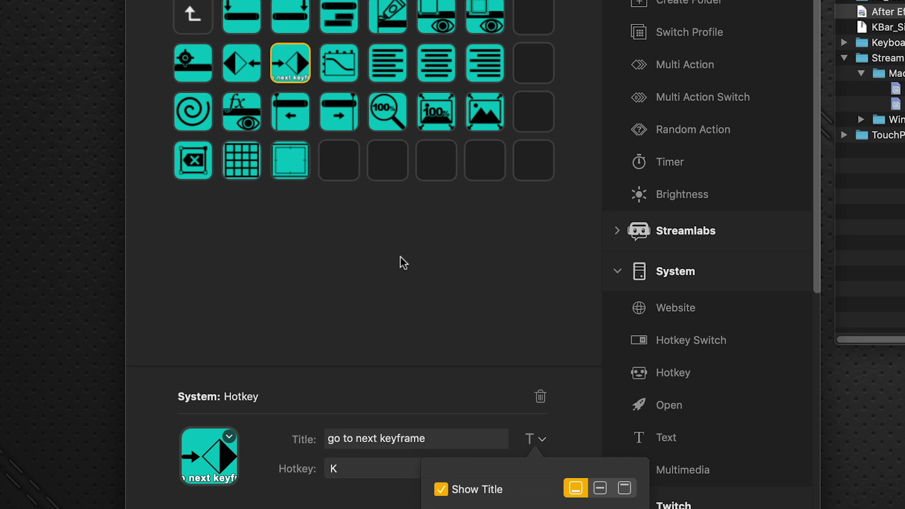
key(space)
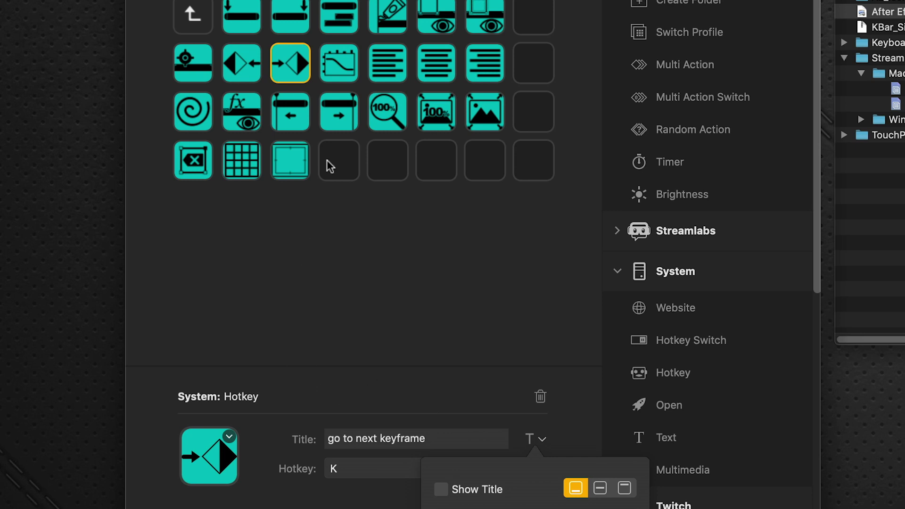
click(314, 43)
Recheck the graph editor and align-left keys, then return to the App/File/Edit folder page.
click(335, 61)
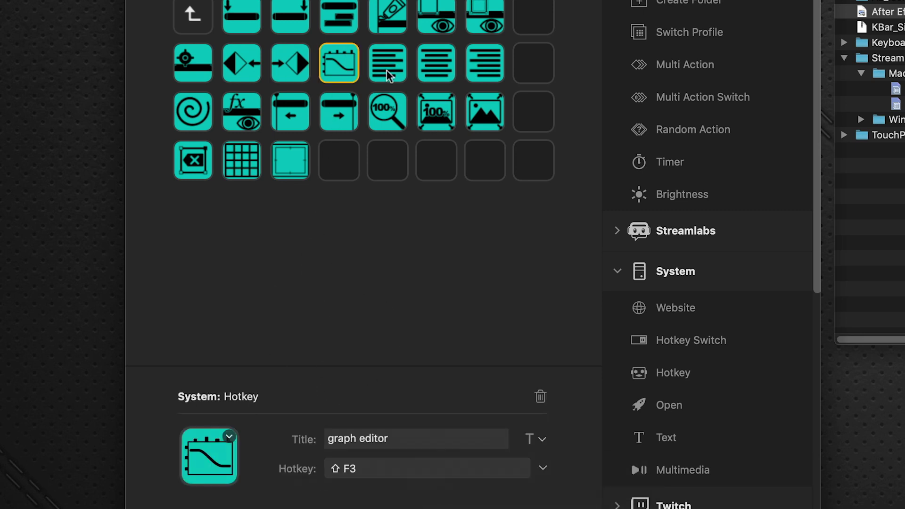
click(386, 74)
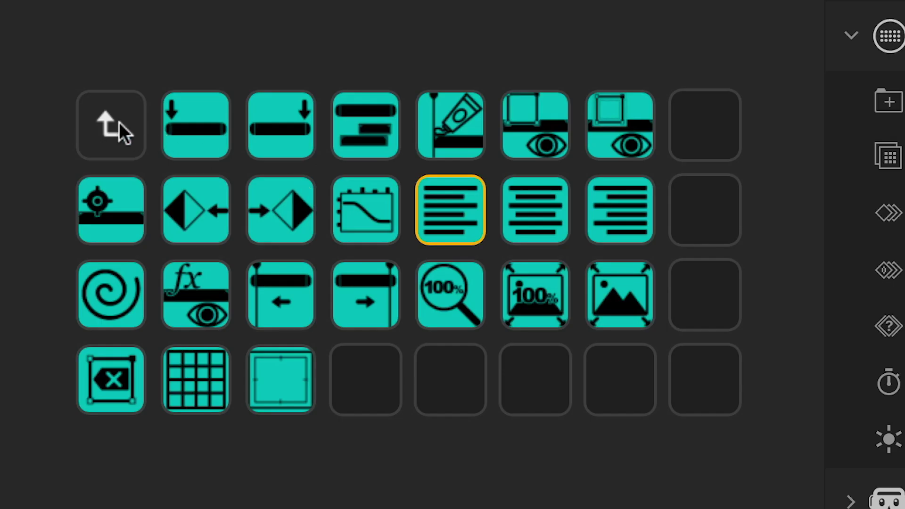
click(120, 123)
click(120, 124)
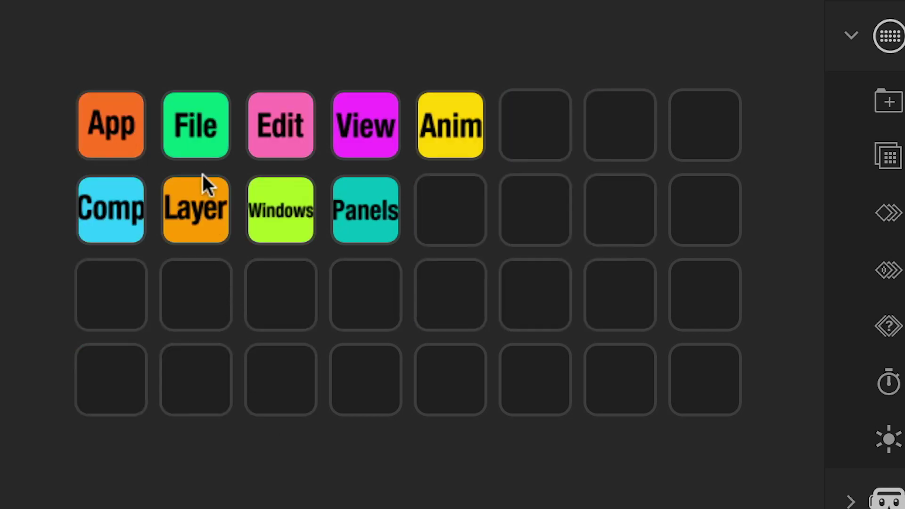
Open the Layer folder and select its empty fifth key in row 4.
double_click(194, 218)
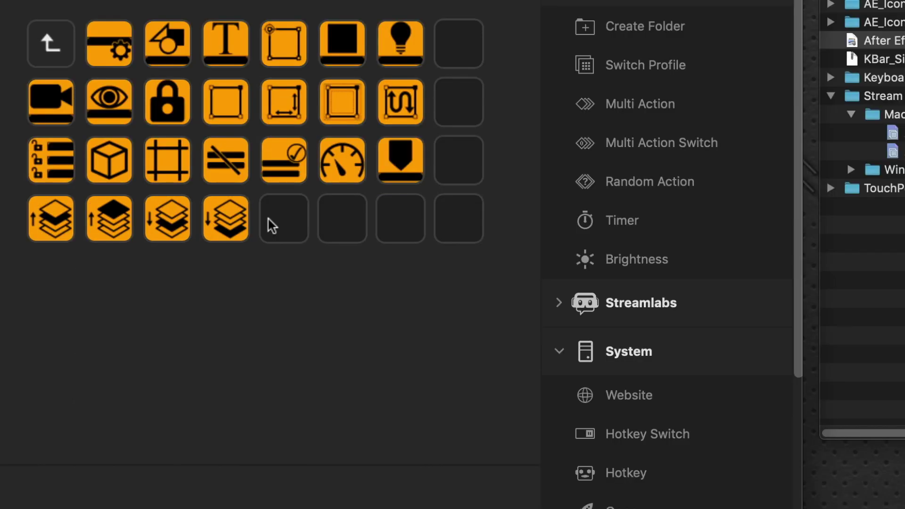
click(428, 382)
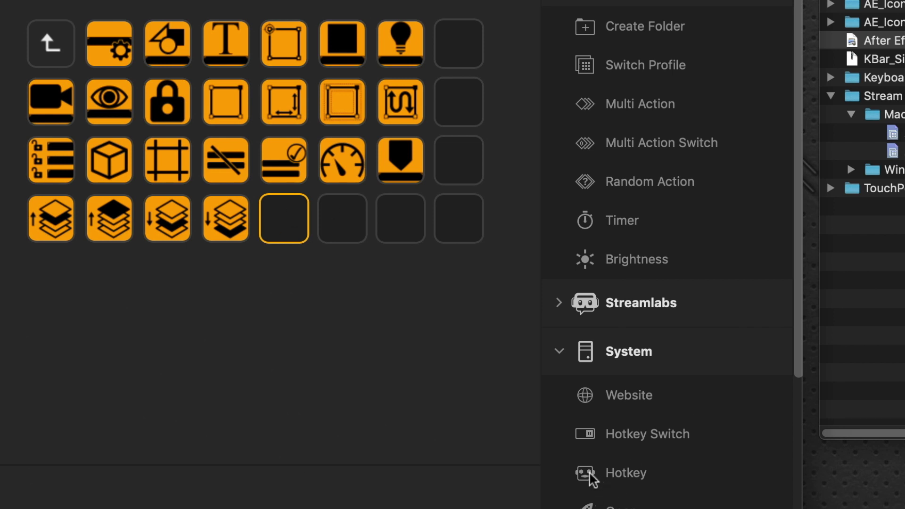
Put a System Hotkey on the empty Layer key sending ⇧⌘D, titled 'Split at Layer'.
drag(588, 476, 296, 232)
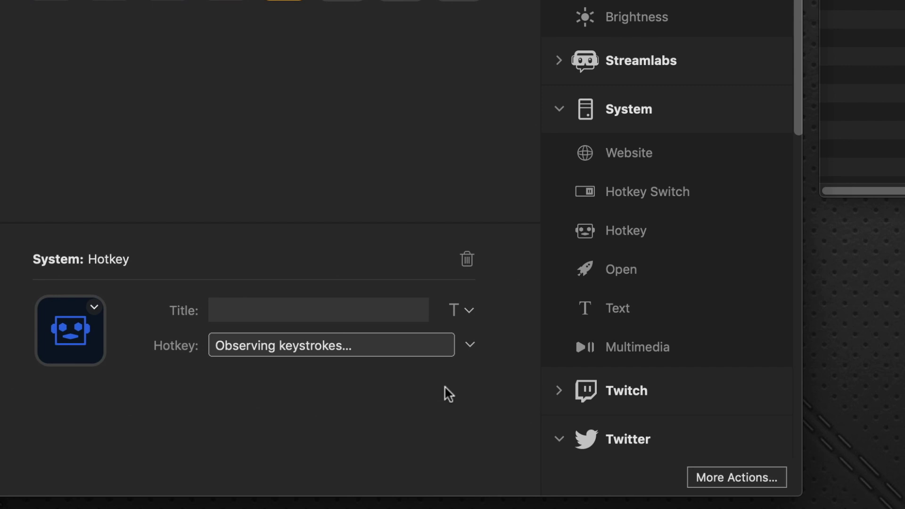
key(shift+super+d)
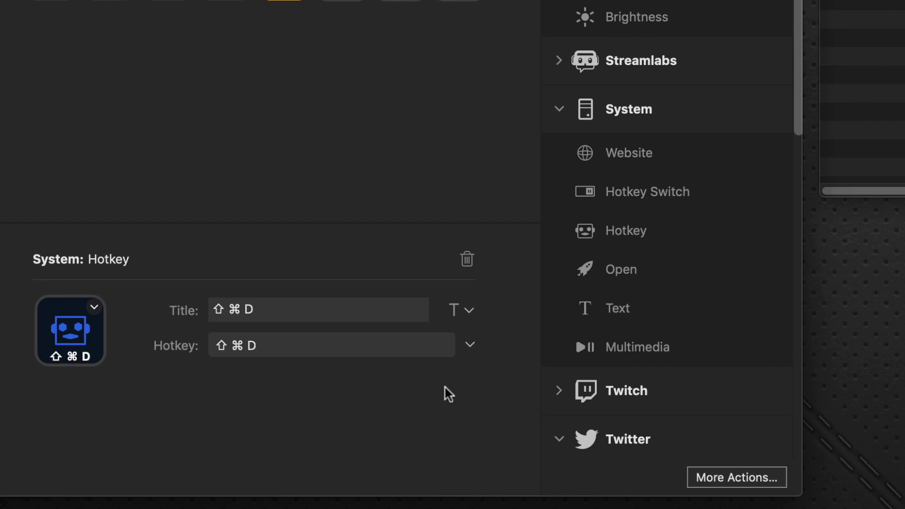
drag(282, 310, 158, 295)
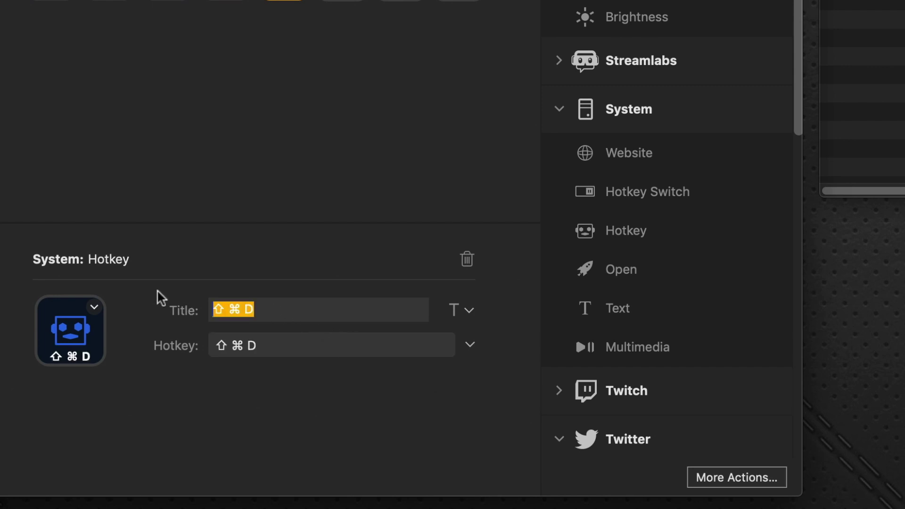
text(Split at)
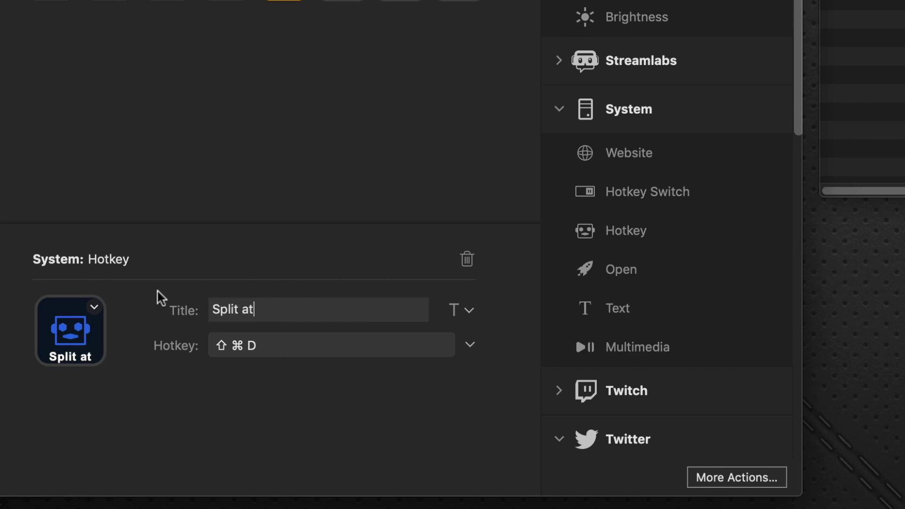
text( Layer)
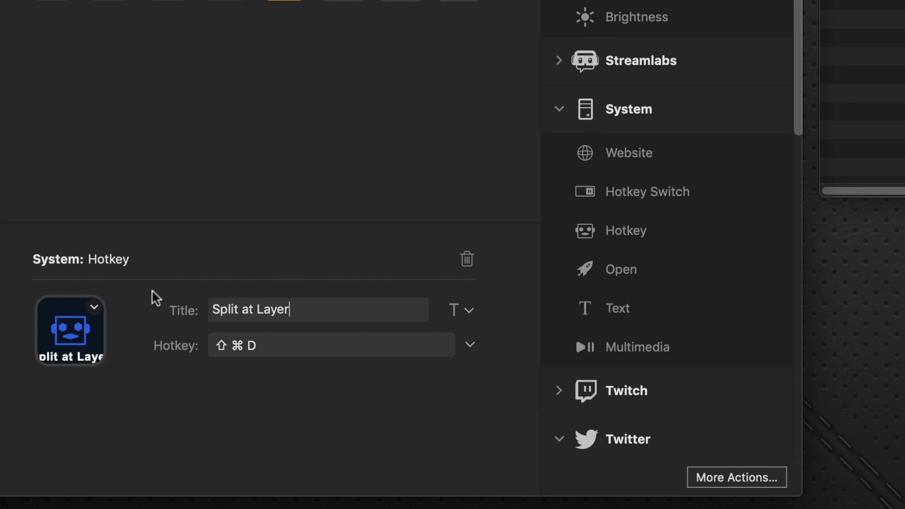
click(301, 186)
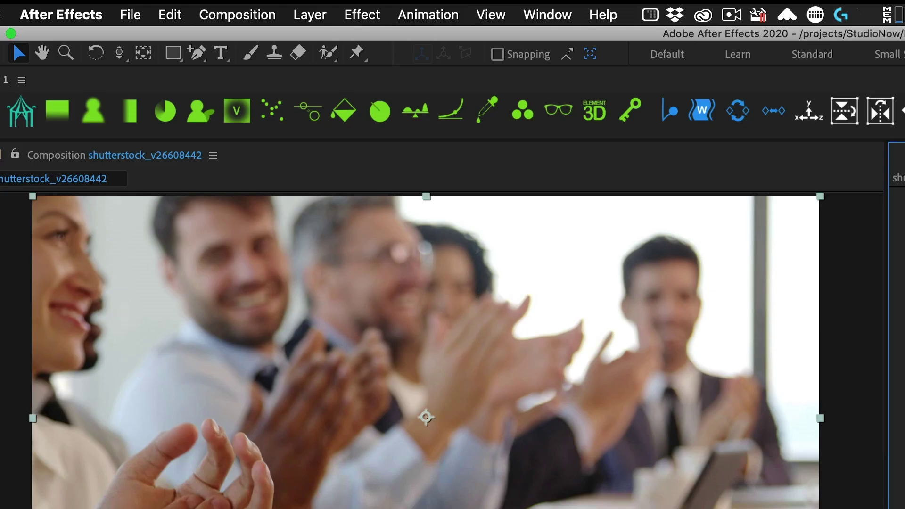
Preview Split_Layer_at_Current_Time.png in Finder's Edit folder and set it as the key's icon.
click(292, 15)
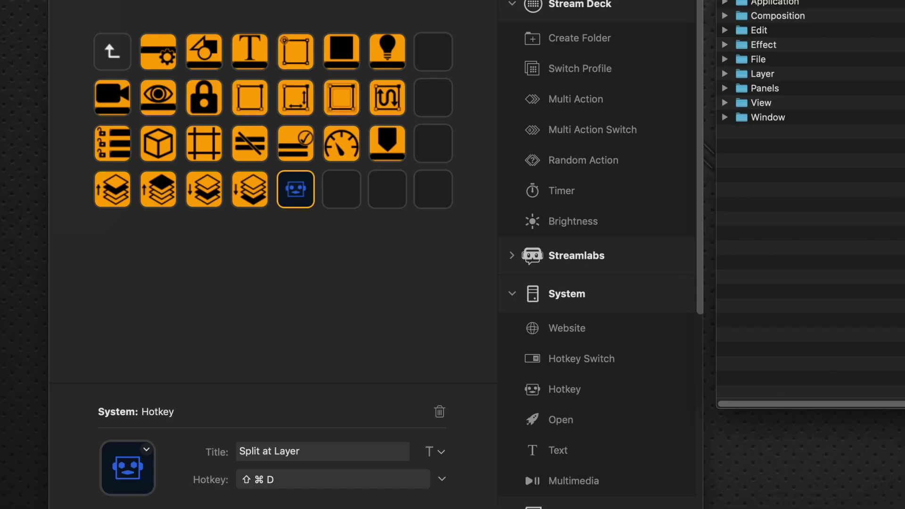
click(724, 30)
scroll(832, 202, down, 5)
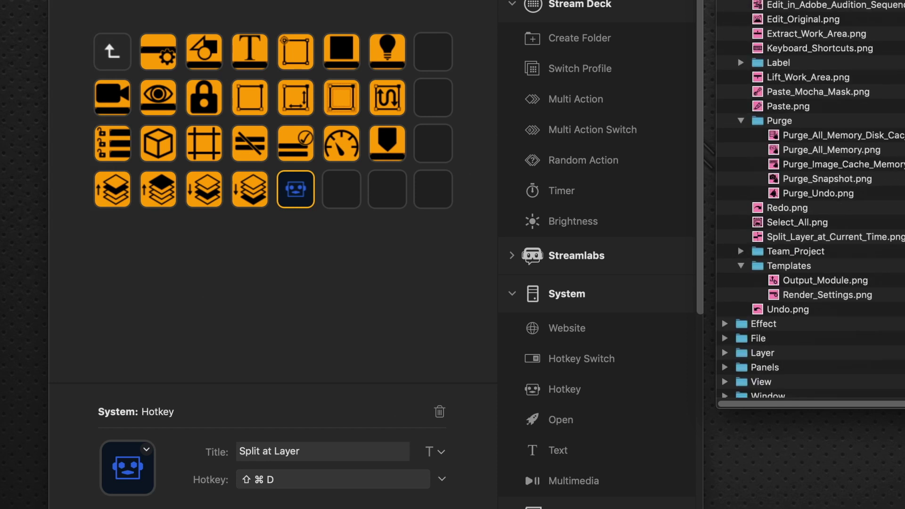
scroll(811, 234, down, 1)
click(811, 234)
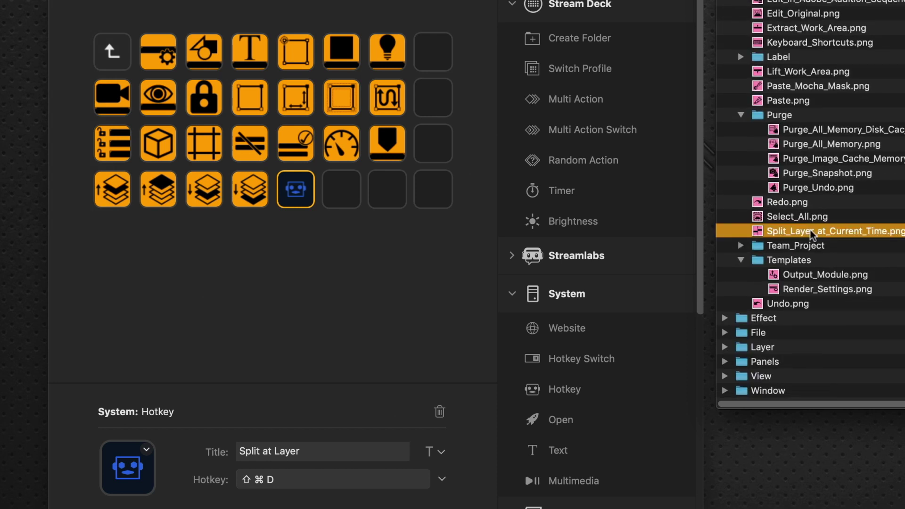
key(space)
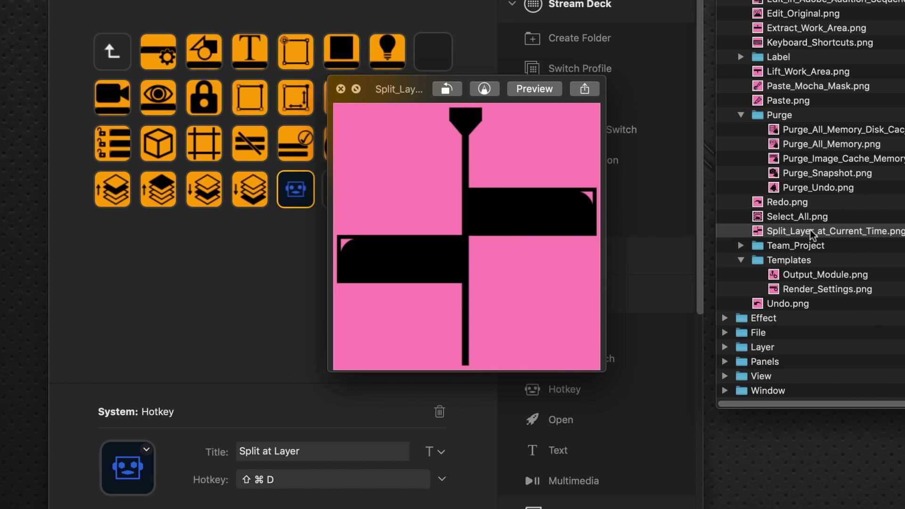
key(space)
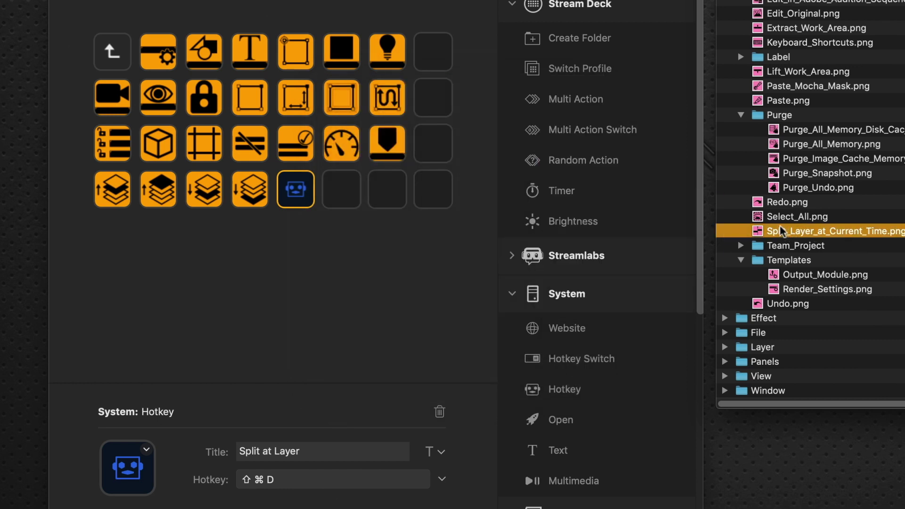
drag(759, 231, 124, 461)
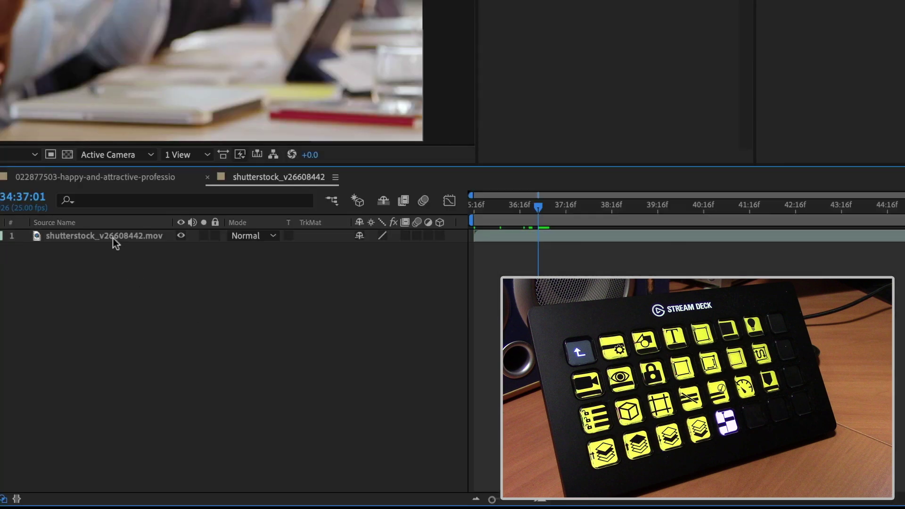
Select the shutterstock_v26608442.mov layer and split it with the Split at Layer key.
click(112, 239)
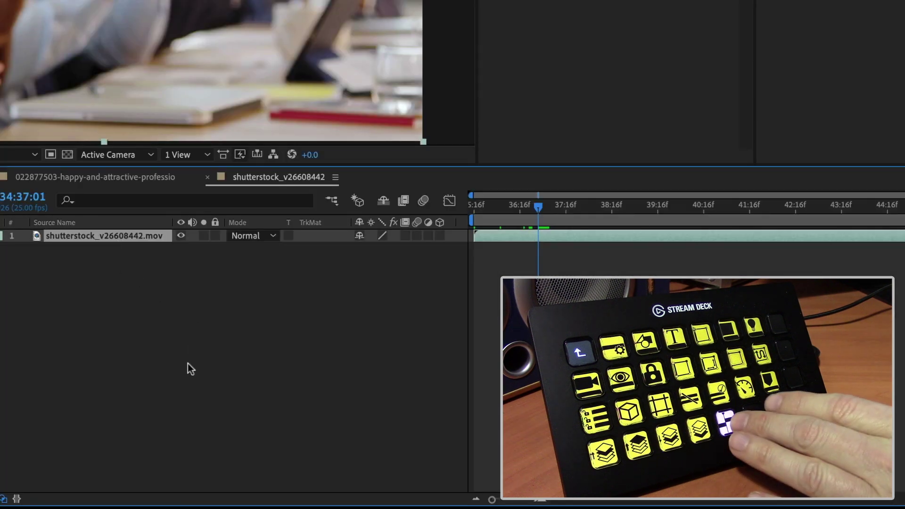
key(ctrl+d)
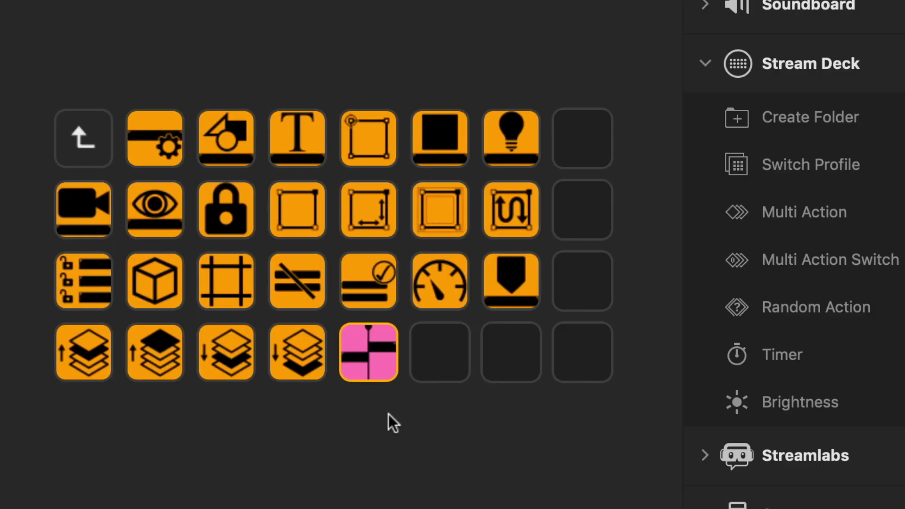
Copy the grid-and-eye key from the View page.
double_click(90, 147)
click(318, 123)
double_click(318, 121)
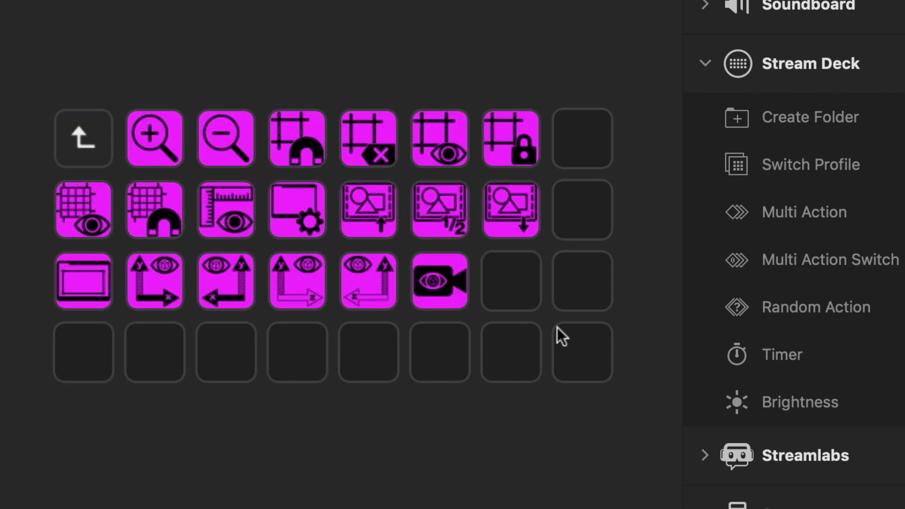
click(90, 226)
right_click(78, 213)
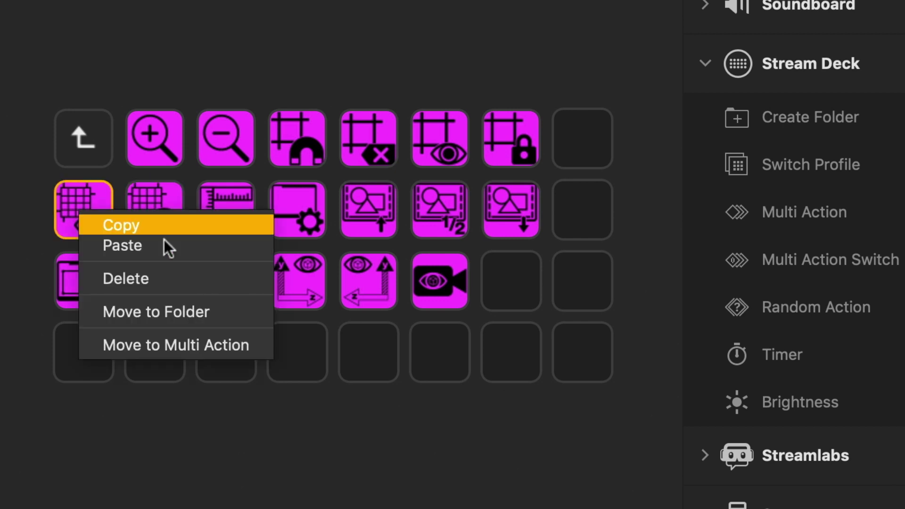
click(159, 225)
Paste the grid key into the empty Layer slot beside Split at Layer.
double_click(71, 127)
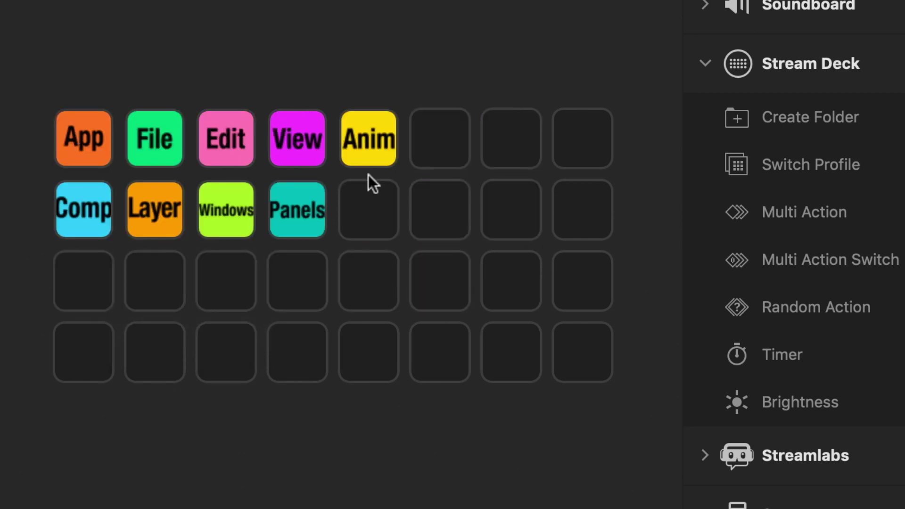
double_click(157, 208)
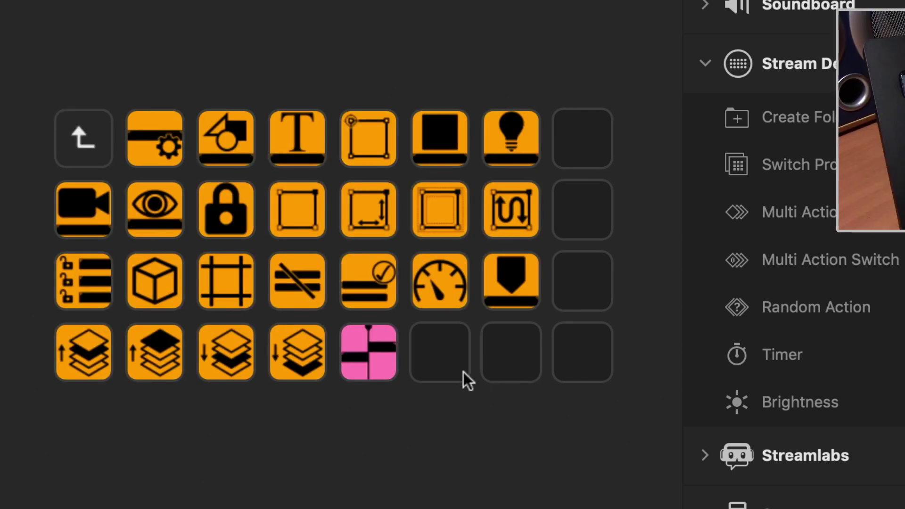
right_click(447, 355)
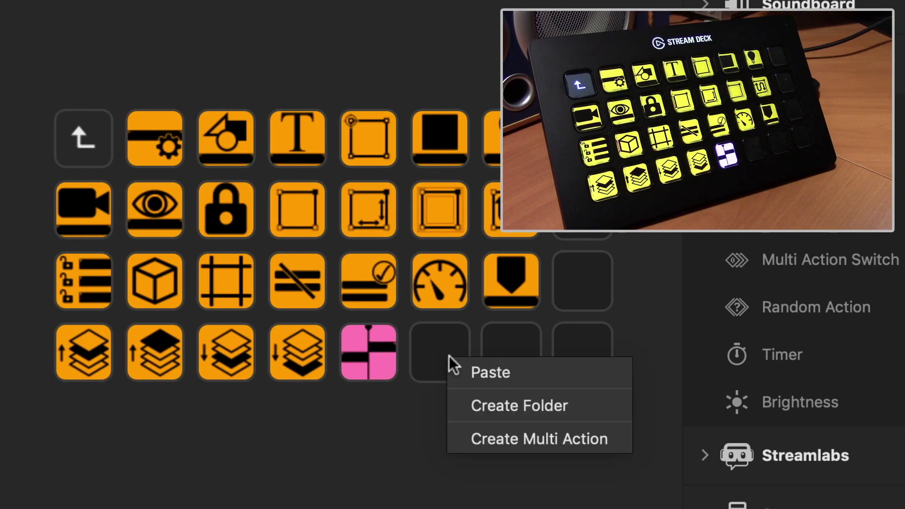
click(543, 375)
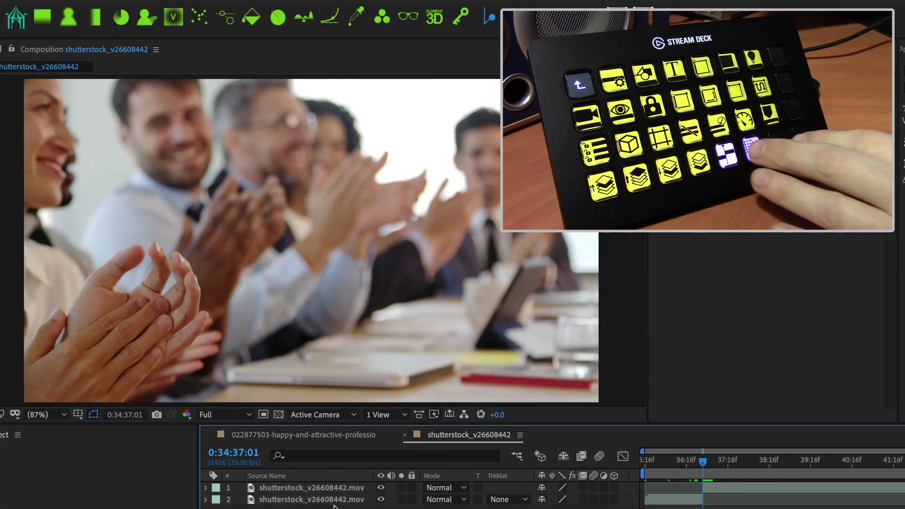
Toggle the composition grid overlay with the pasted key, then clear the editor's key selection.
key(ctrl+apostrophe)
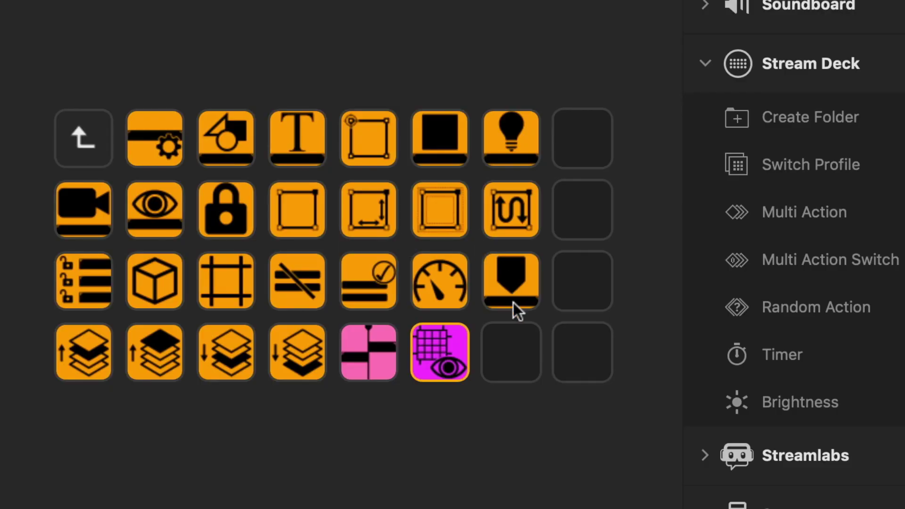
click(457, 442)
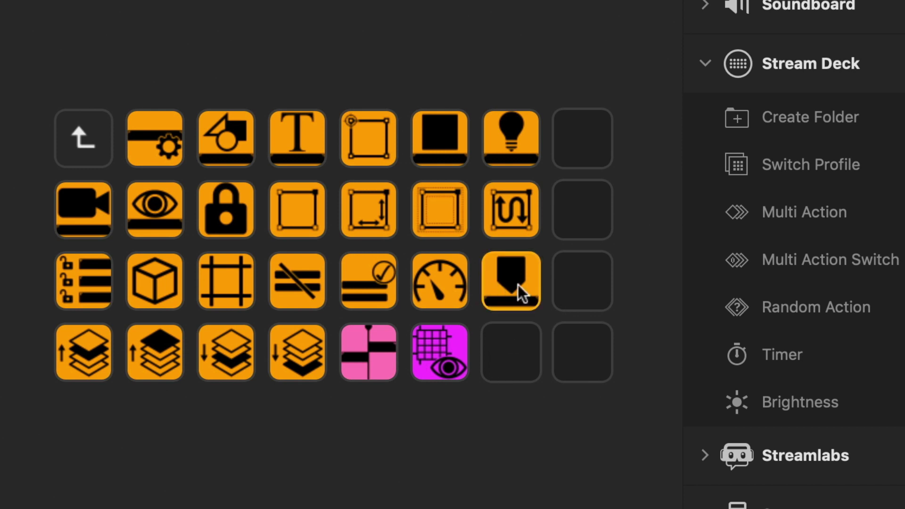
drag(521, 286, 572, 276)
click(584, 196)
drag(528, 144, 584, 137)
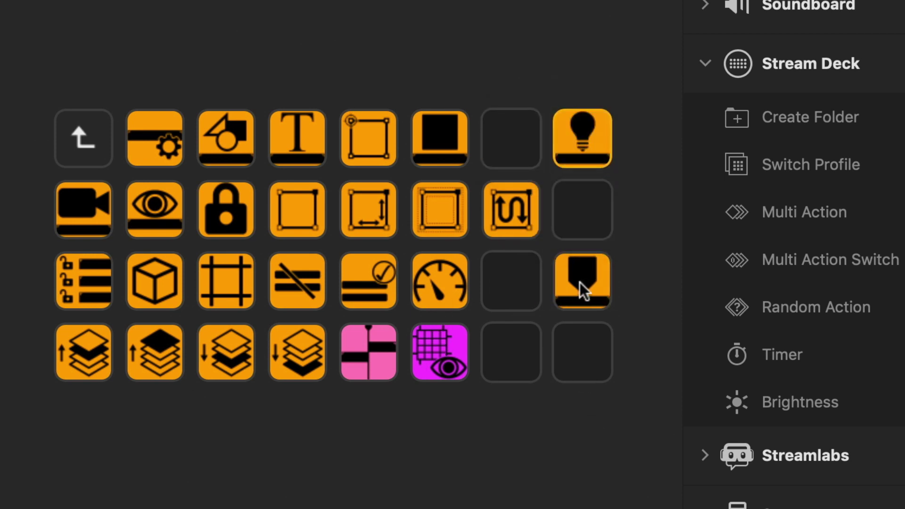
drag(583, 285, 595, 265)
drag(573, 302, 528, 279)
drag(569, 152, 522, 147)
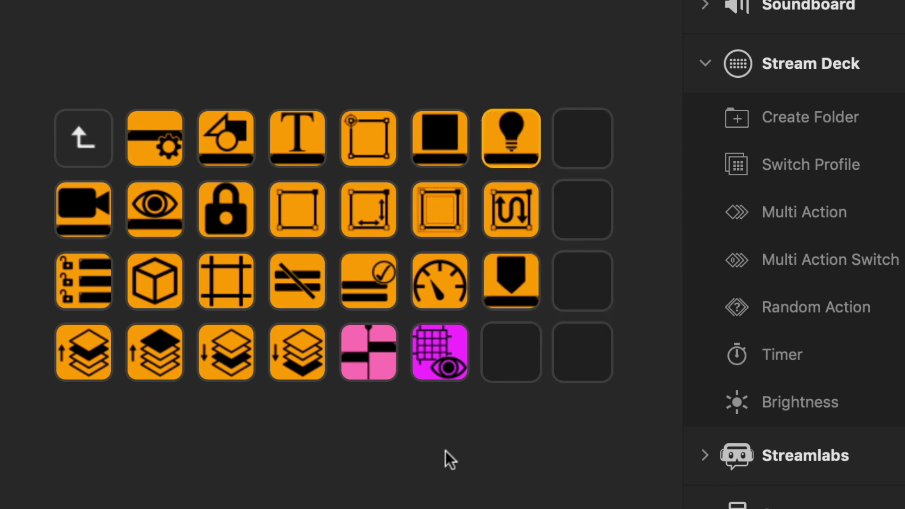